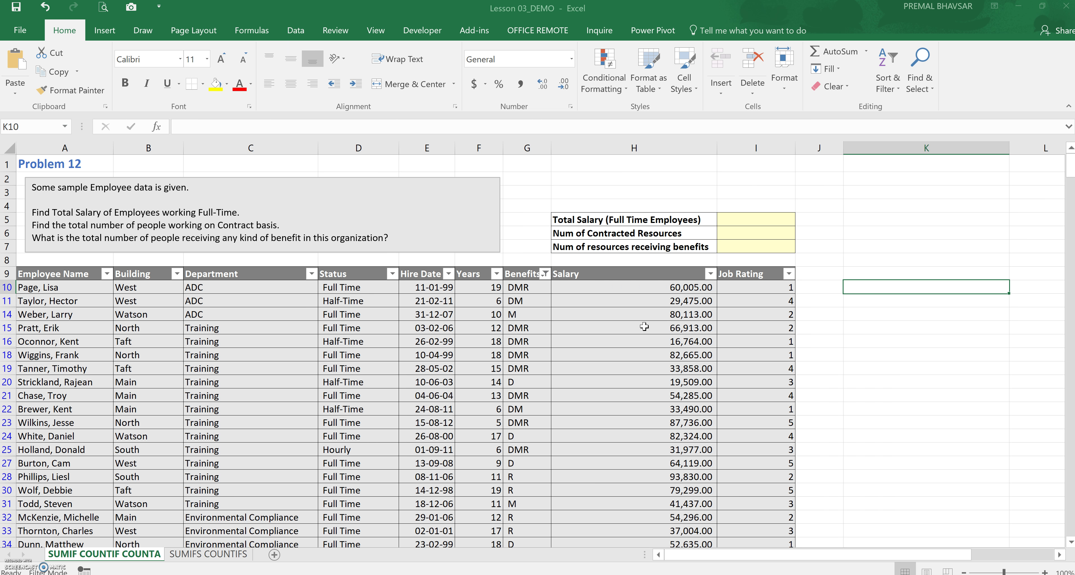
- Start a SUMIF formula in the full-time Total Salary cell I5, using the Status data D10:D749 as the criteria range
{"action": "left_click", "coordinate": [756, 217]}
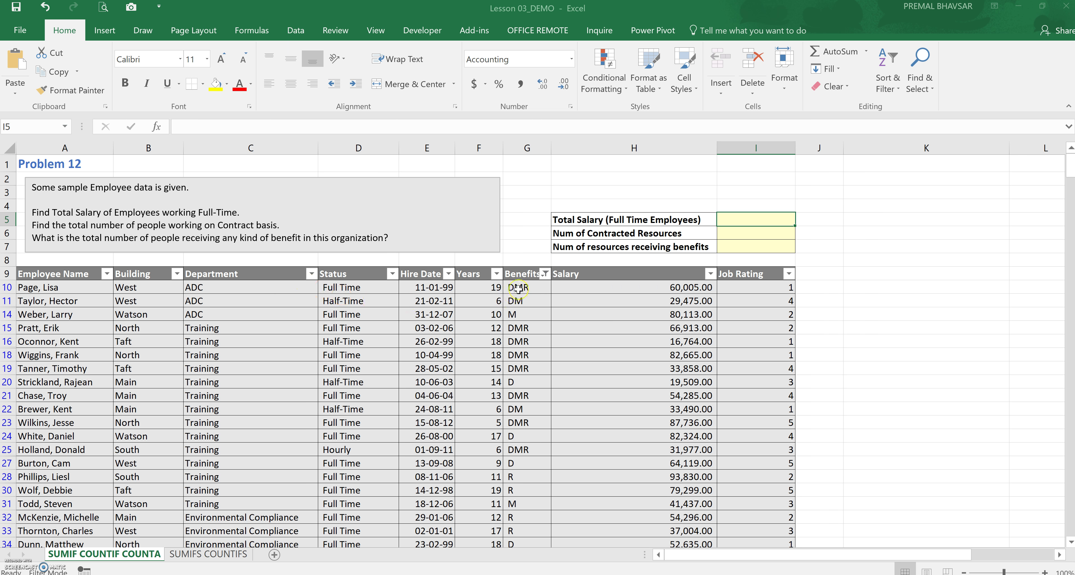
{"action": "type", "text": "="}
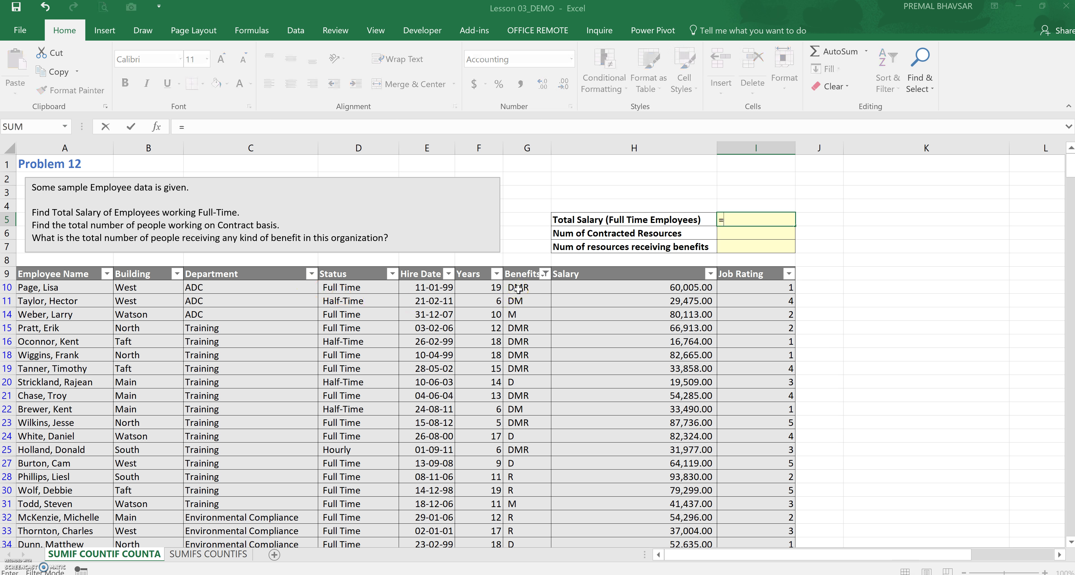
{"action": "type", "text": "sumif"}
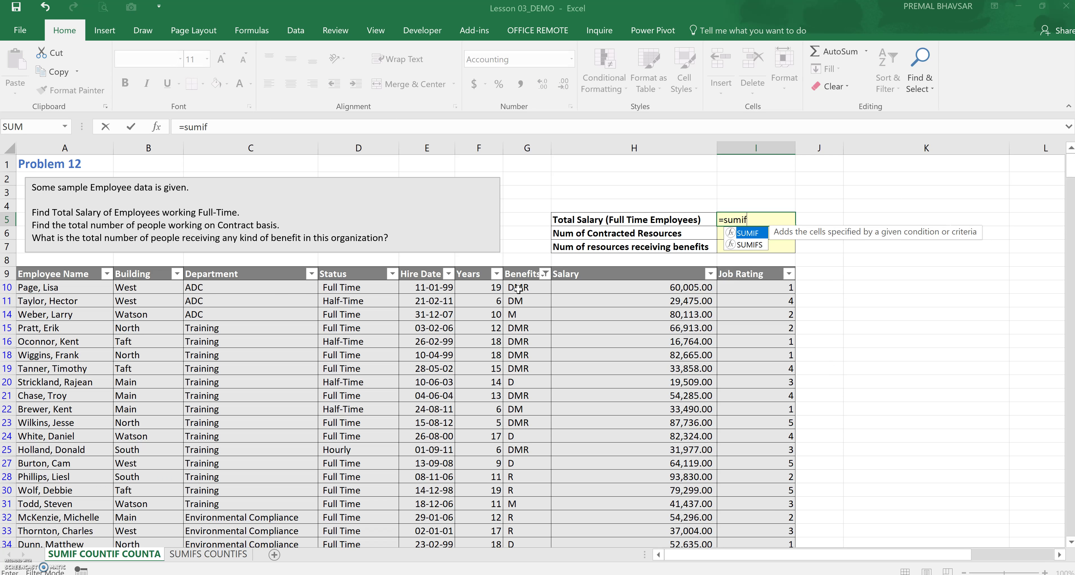
{"action": "key", "text": "Tab"}
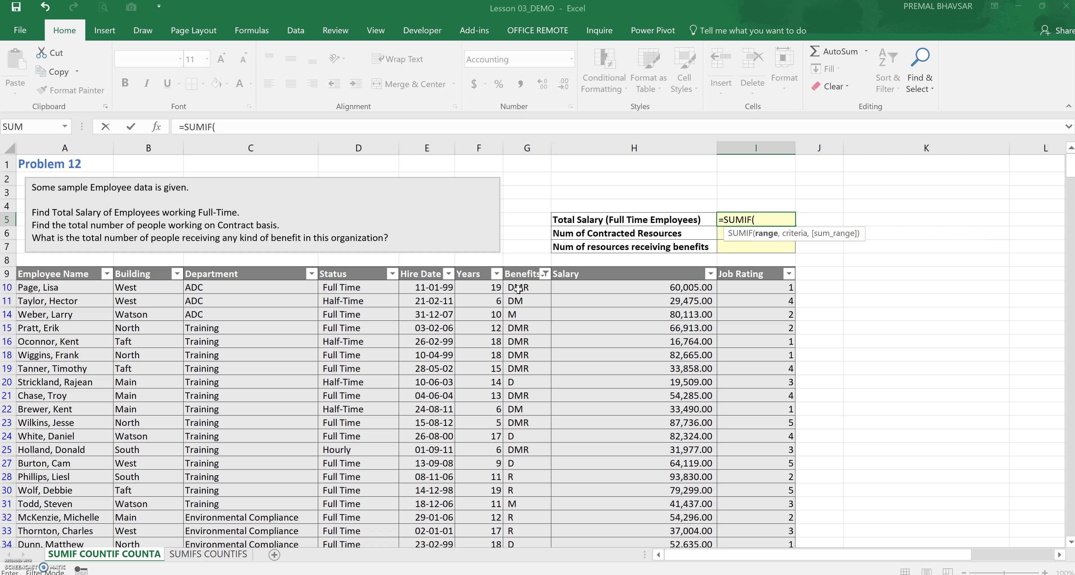
{"action": "left_click", "coordinate": [765, 233]}
{"action": "left_click", "coordinate": [350, 286]}
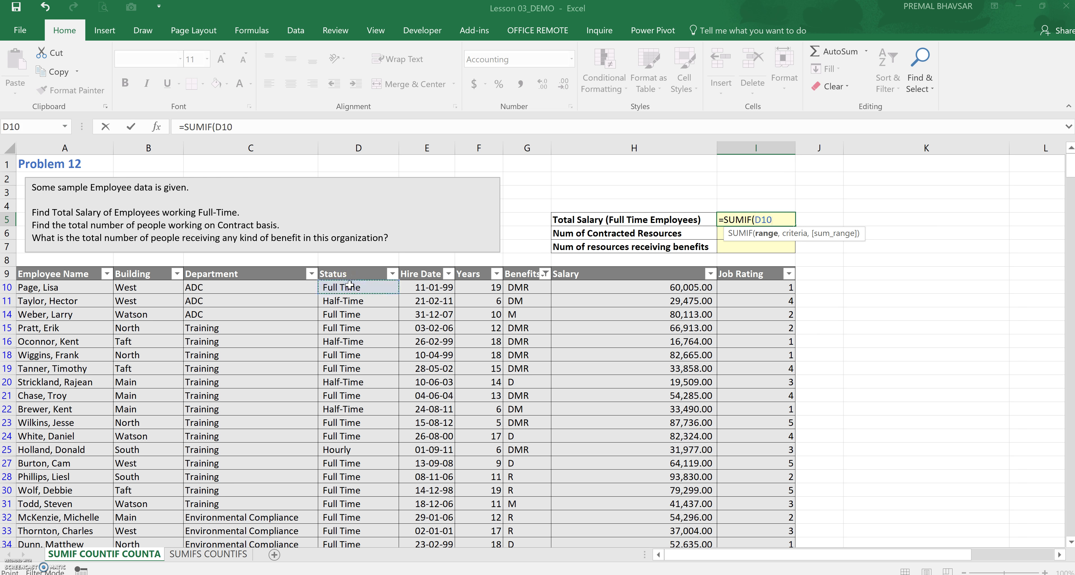
{"action": "key", "text": "ctrl+shift+Down"}
{"action": "type", "text": ","}
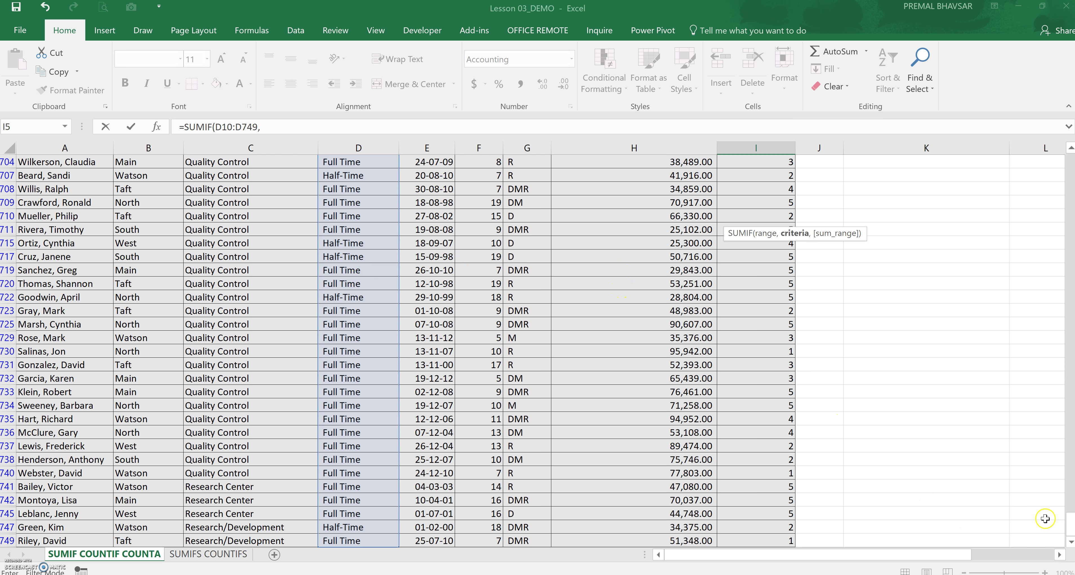
- Complete the SUMIF formula in I5 with the criterion "Full Time" and the Salary data H10:H749 as the sum range
{"action": "left_click_drag", "start_coordinate": [1071, 525], "coordinate": [1070, 162]}
{"action": "type", "text": "\""}
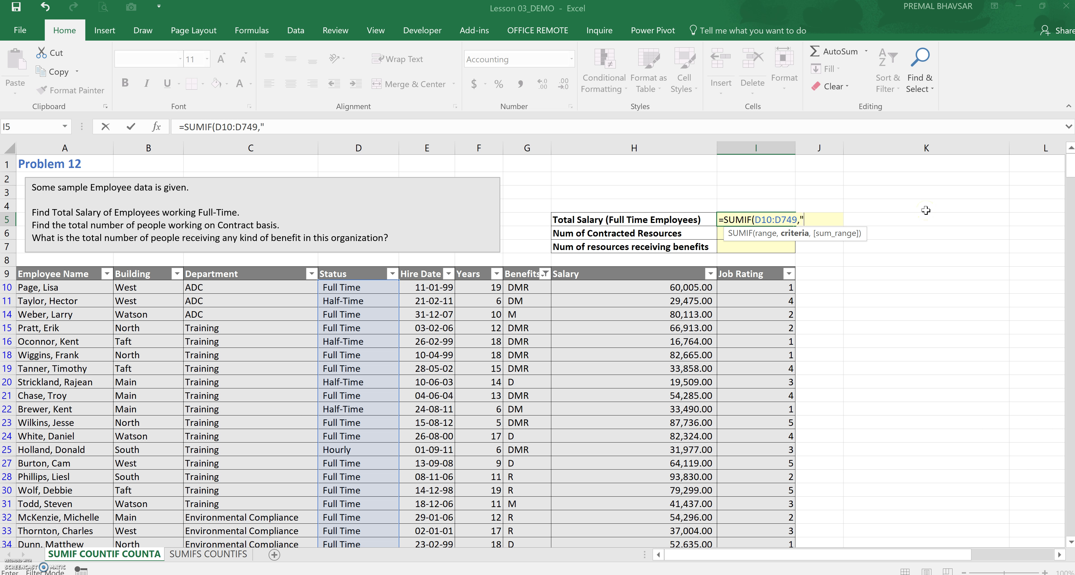
{"action": "type", "text": "Full Time\""}
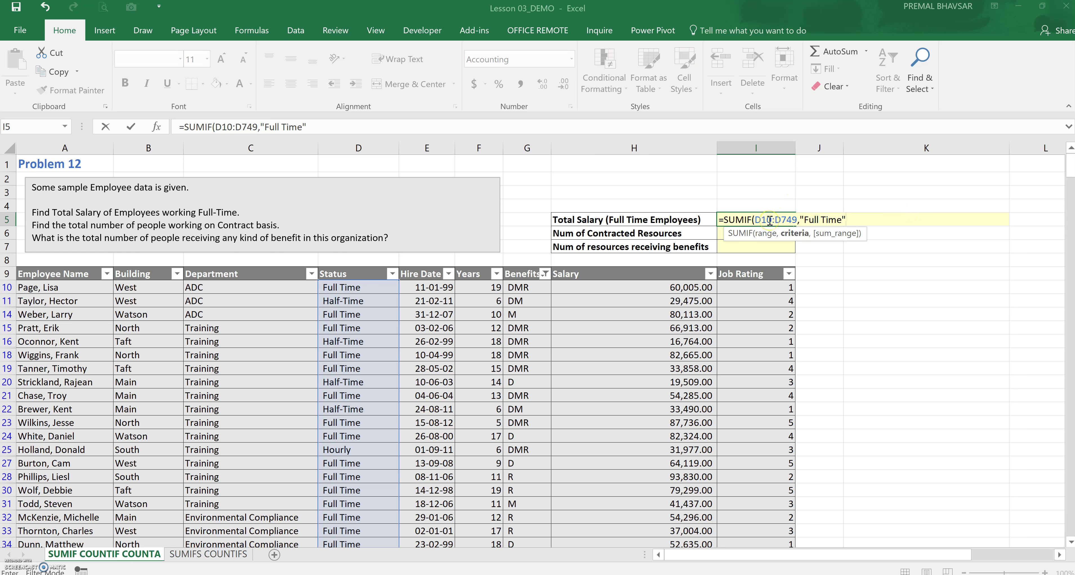
{"action": "left_click", "coordinate": [830, 220]}
{"action": "type", "text": ","}
{"action": "left_click", "coordinate": [701, 287]}
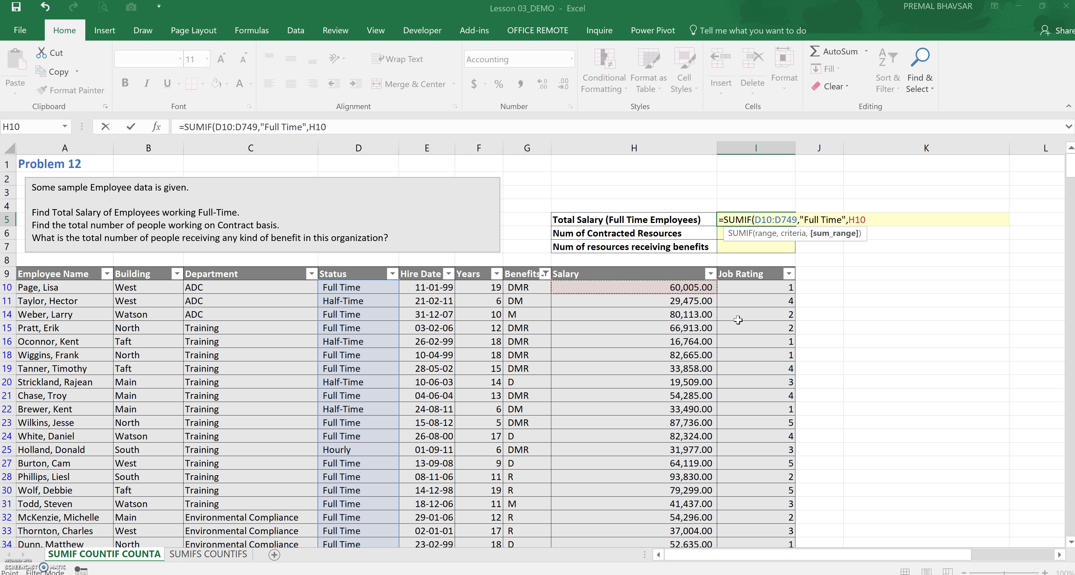
{"action": "key", "text": "ctrl+shift+Down"}
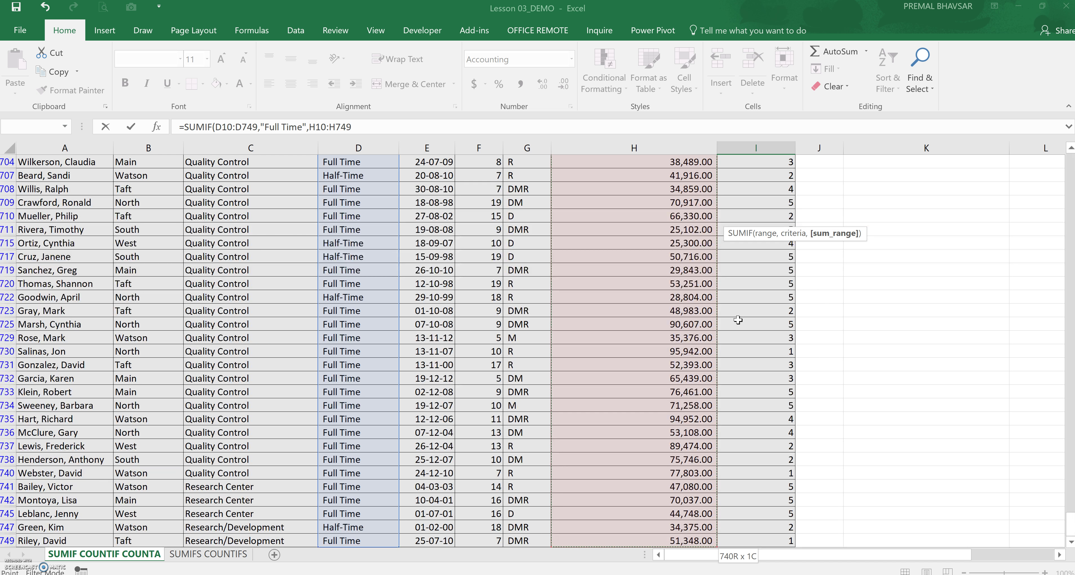
{"action": "type", "text": ")"}
{"action": "key", "text": "Return"}
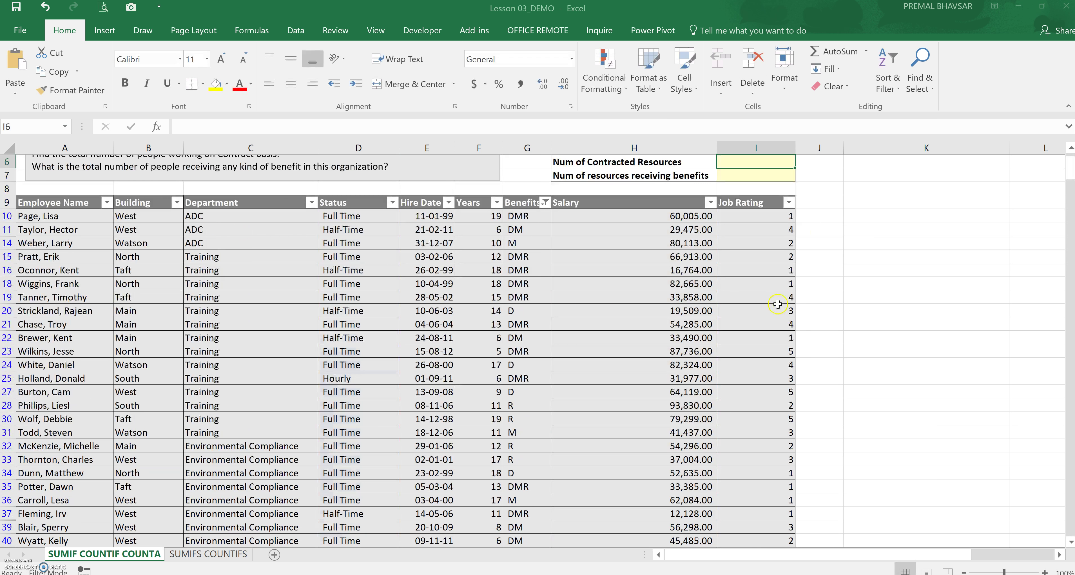
{"action": "scroll", "coordinate": [854, 308], "scroll_direction": "up", "scroll_amount": 1}
{"action": "left_click", "coordinate": [779, 190]}
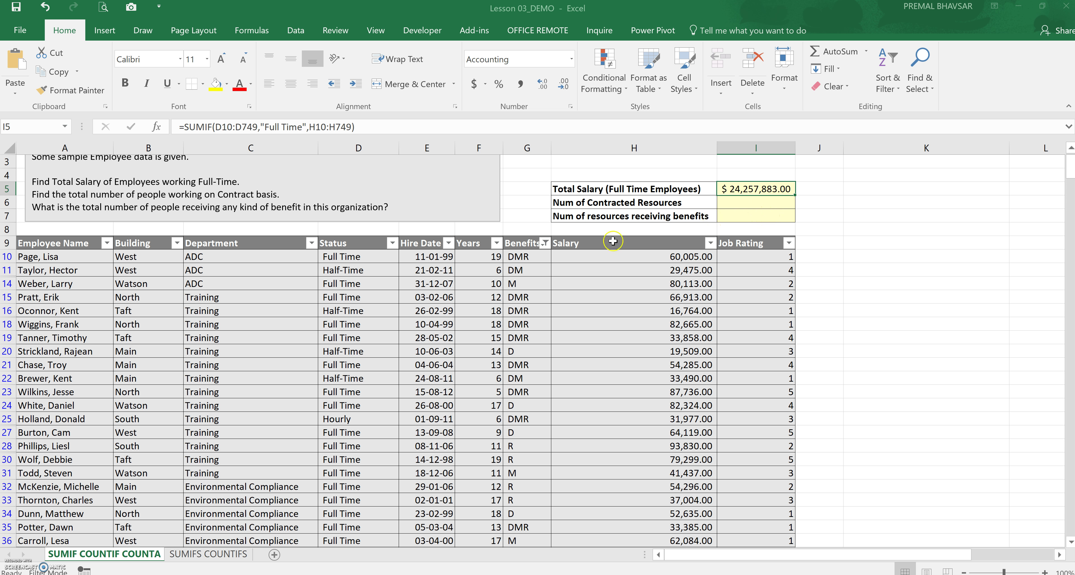
- Clear the filter from the Benefits column to show all employee rows
{"action": "mouse_move", "coordinate": [547, 249]}
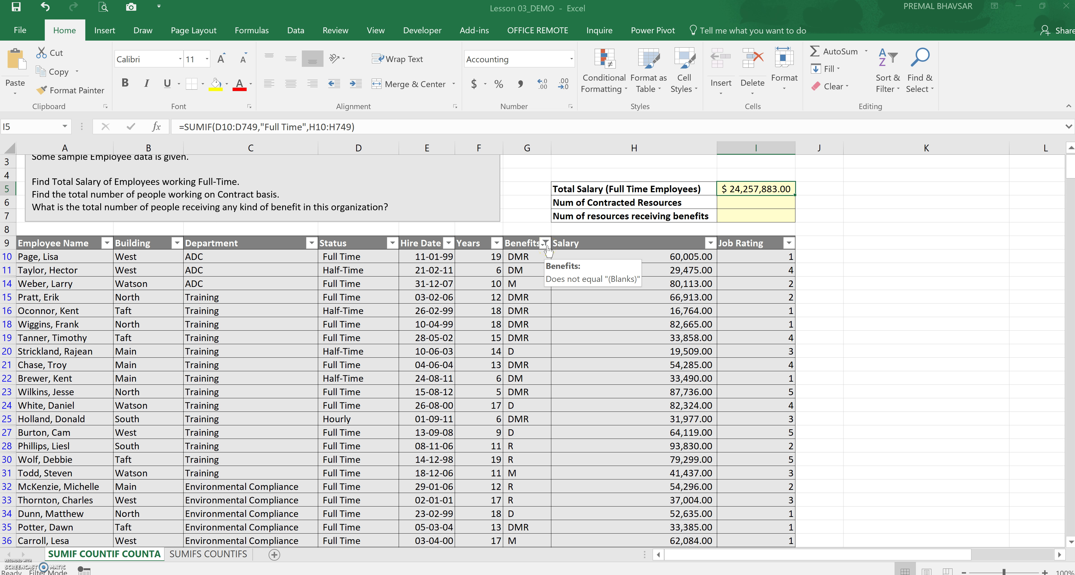
{"action": "left_click", "coordinate": [546, 246]}
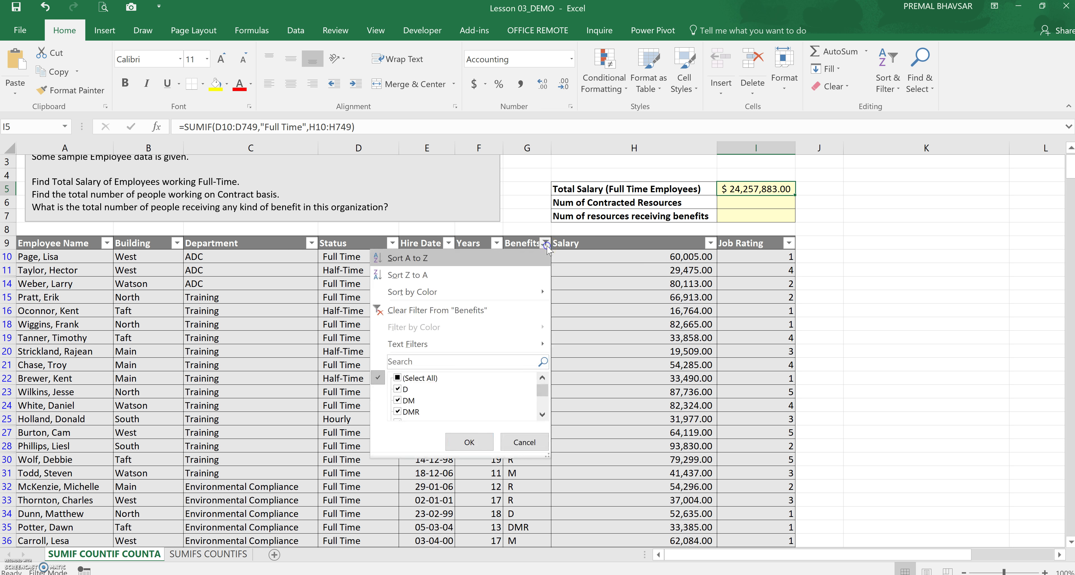
{"action": "left_click", "coordinate": [498, 310]}
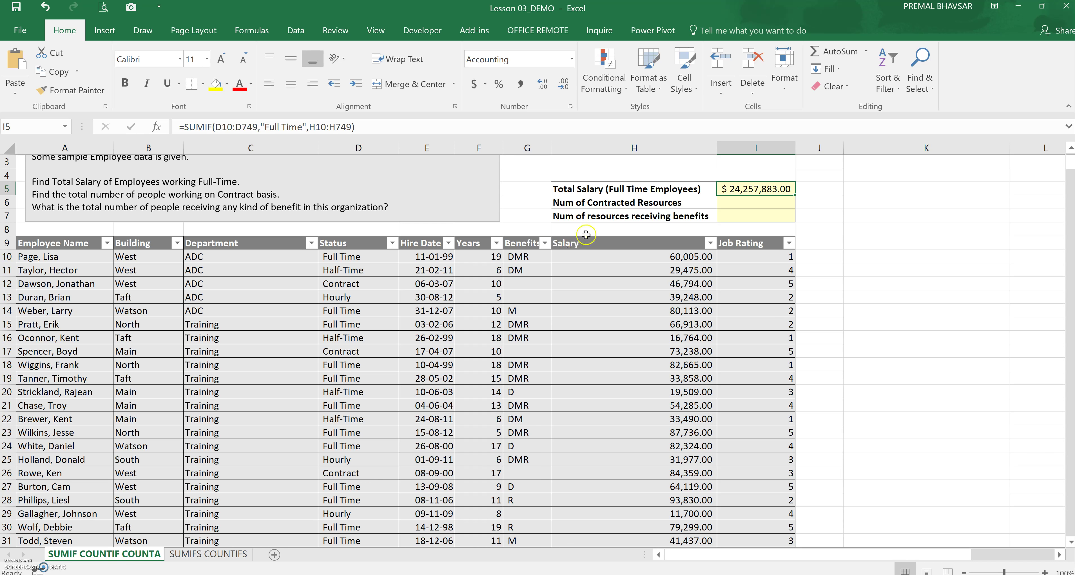
- Start a COUNTIF formula in the Num of Contracted Resources cell I6, using the Status data D10:D750 as the range
{"action": "left_click", "coordinate": [595, 205]}
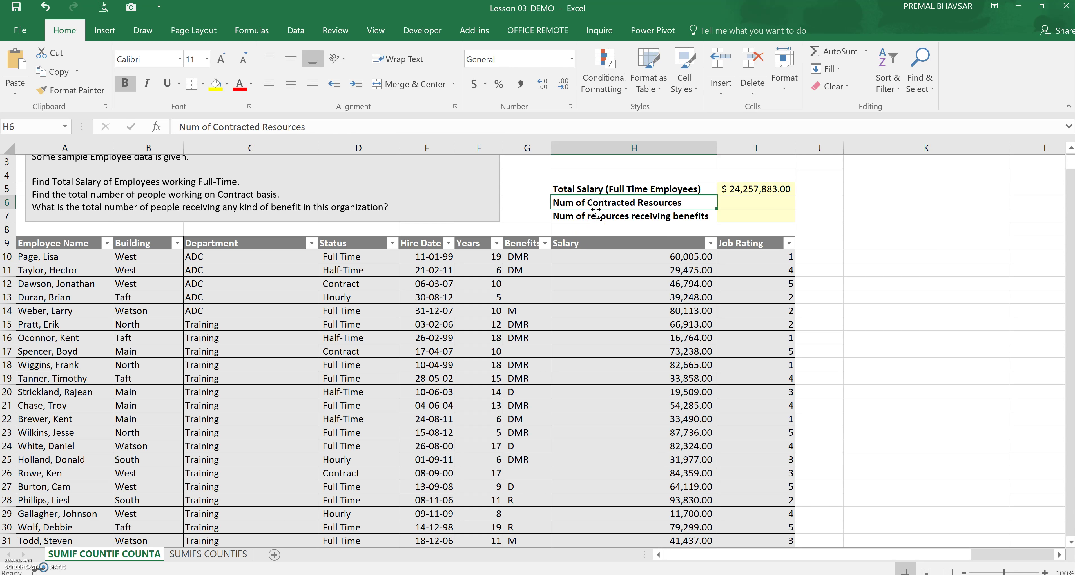
{"action": "scroll", "coordinate": [155, 183], "scroll_direction": "up", "scroll_amount": 1}
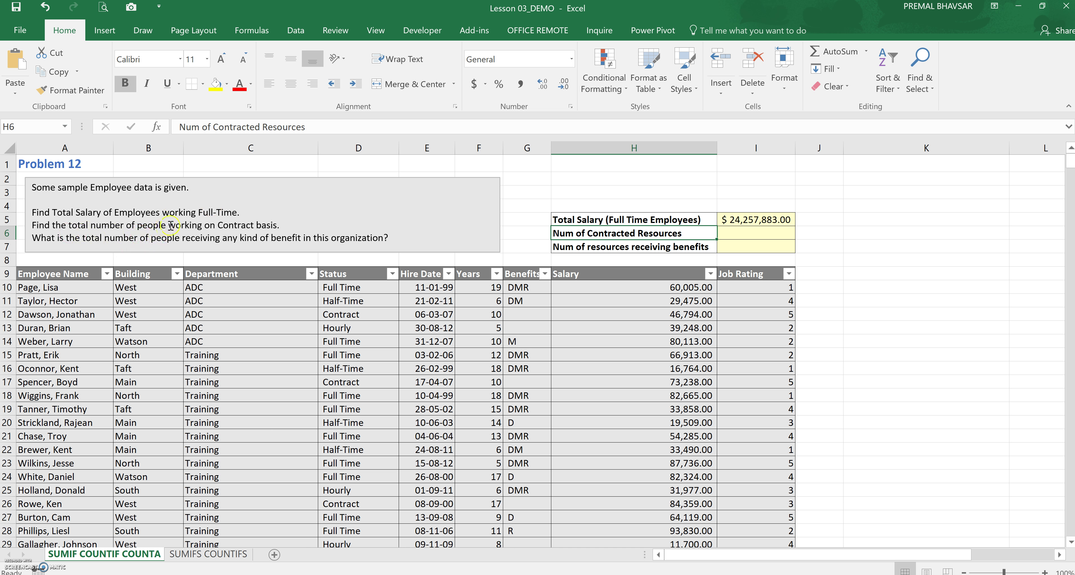
{"action": "left_click", "coordinate": [746, 234]}
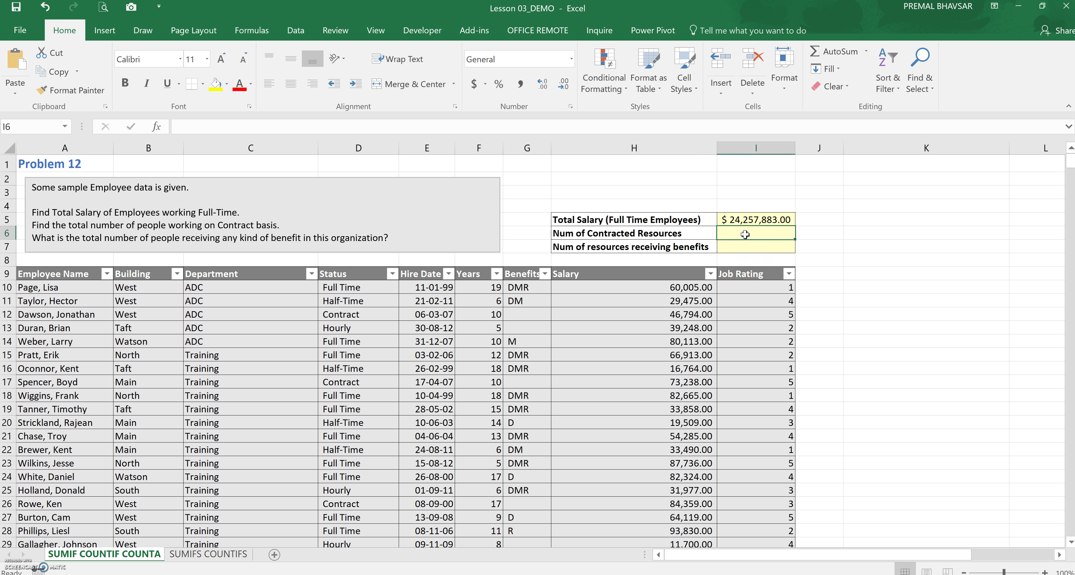
{"action": "type", "text": "=count"}
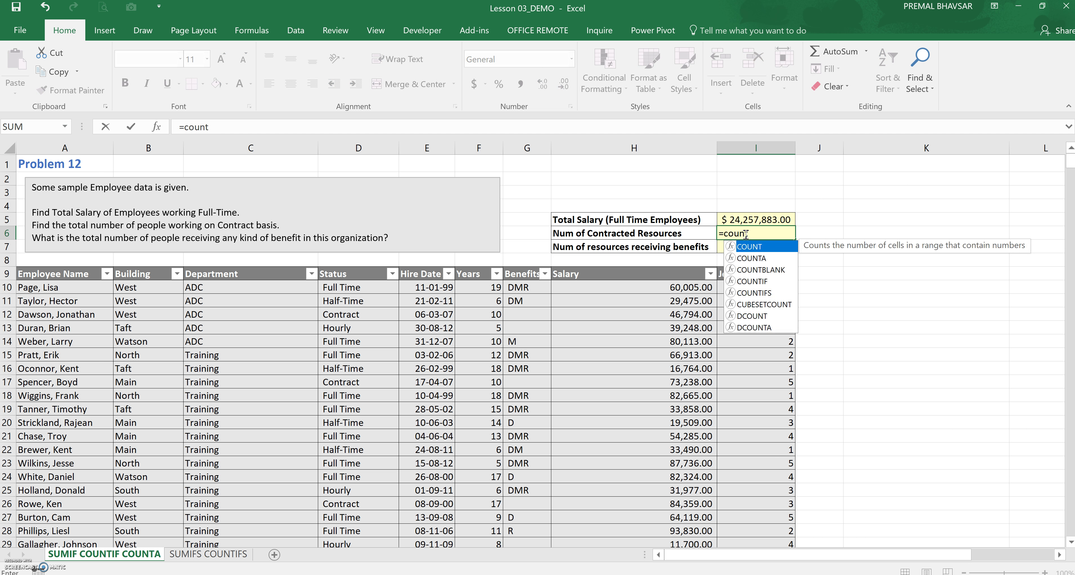
{"action": "type", "text": "if"}
{"action": "key", "text": "Tab"}
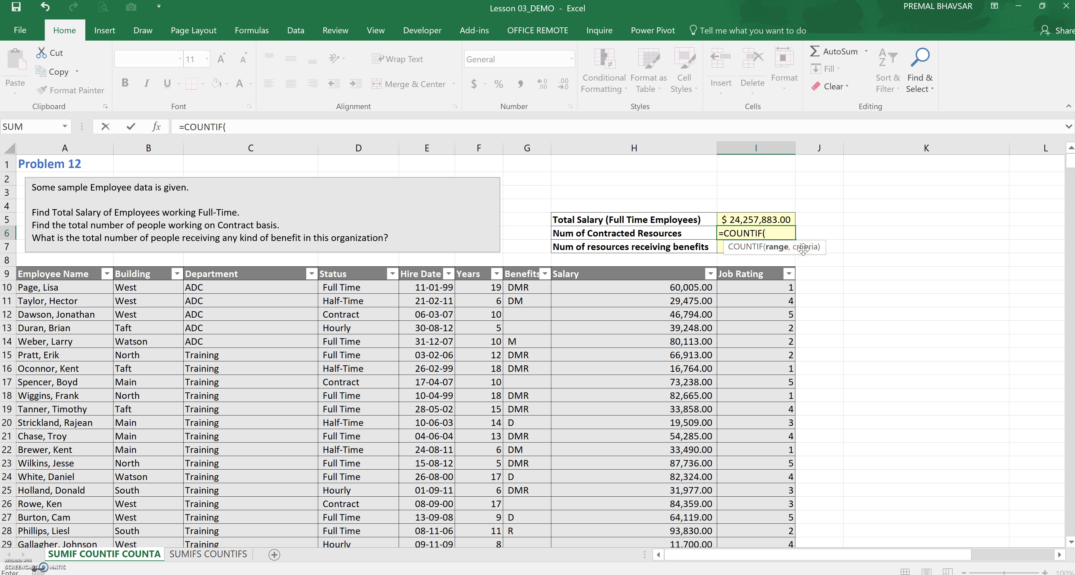
{"action": "left_click", "coordinate": [363, 288]}
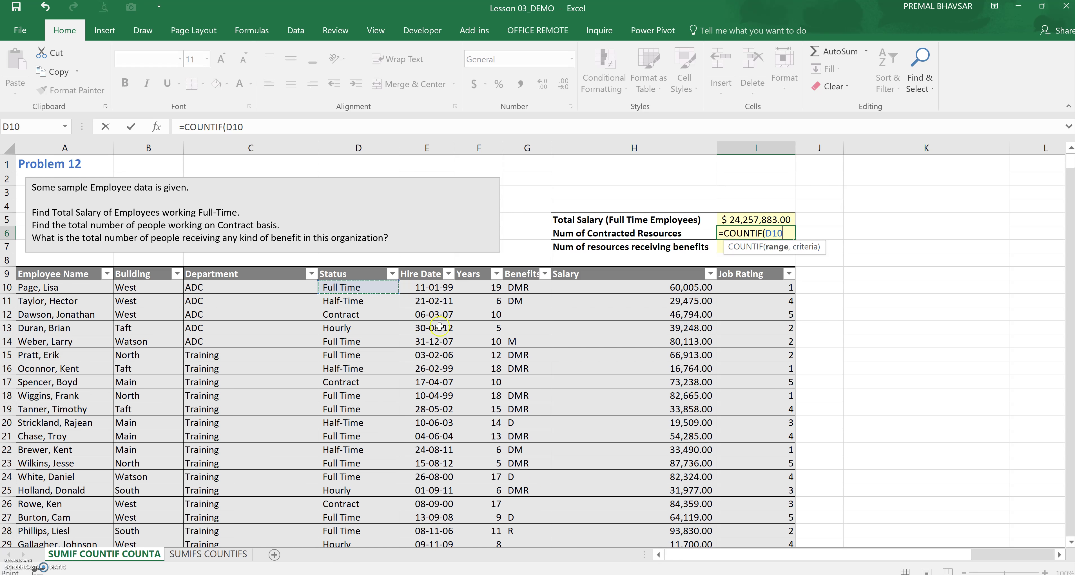
{"action": "key", "text": "ctrl+shift+Down"}
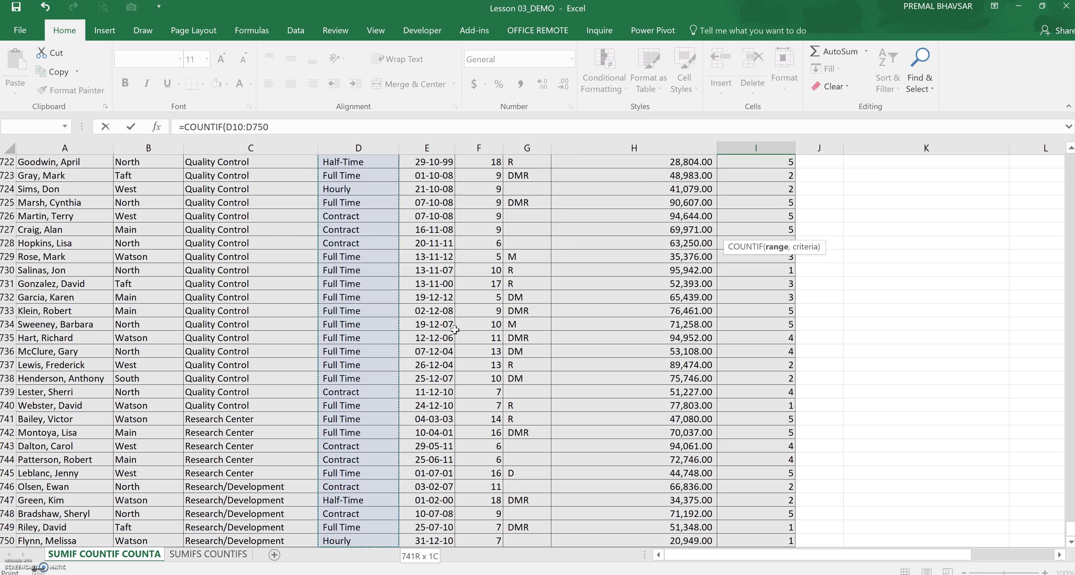
{"action": "type", "text": ","}
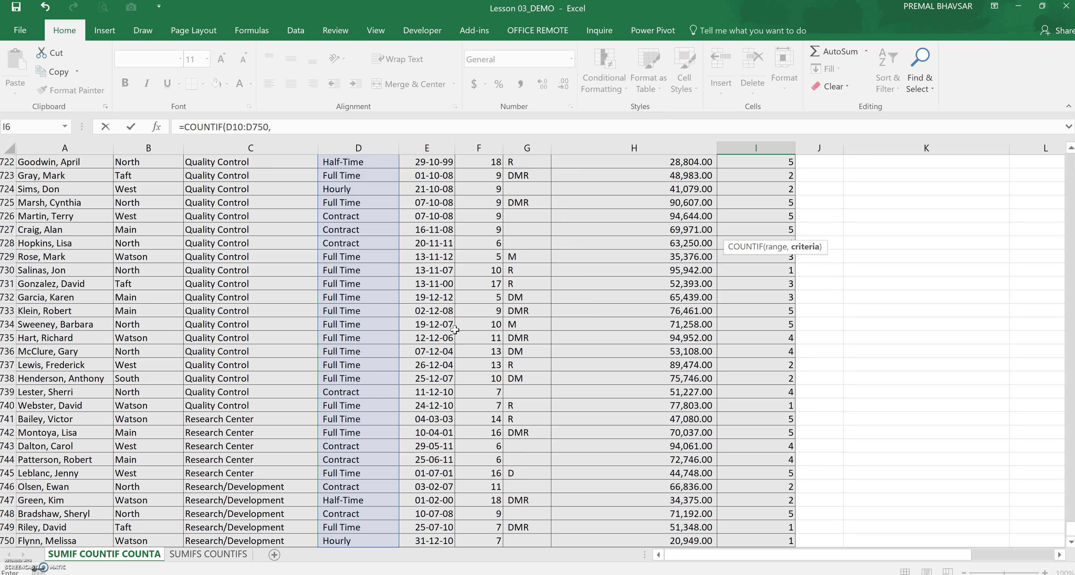
- Complete the COUNTIF formula in I6 with the criterion "Contract"
{"action": "type", "text": "\"Contract"}
{"action": "key", "text": "Return"}
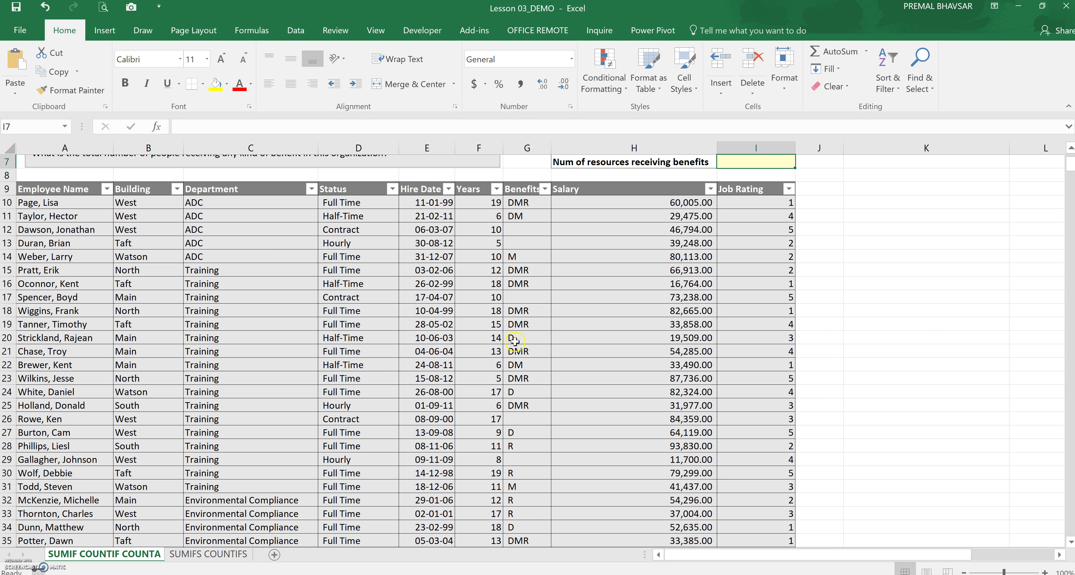
{"action": "scroll", "coordinate": [560, 326], "scroll_direction": "up", "scroll_amount": 2}
{"action": "left_click", "coordinate": [737, 232]}
- Start a COUNTA formula in the Num of resources receiving benefits cell I7
{"action": "left_click", "coordinate": [749, 246]}
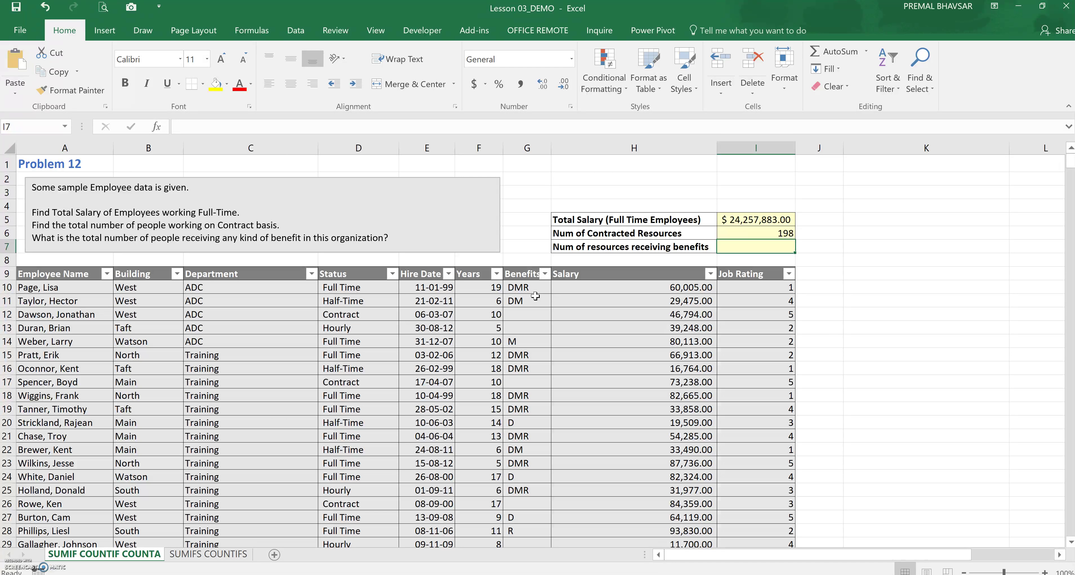
{"action": "type", "text": "=Co"}
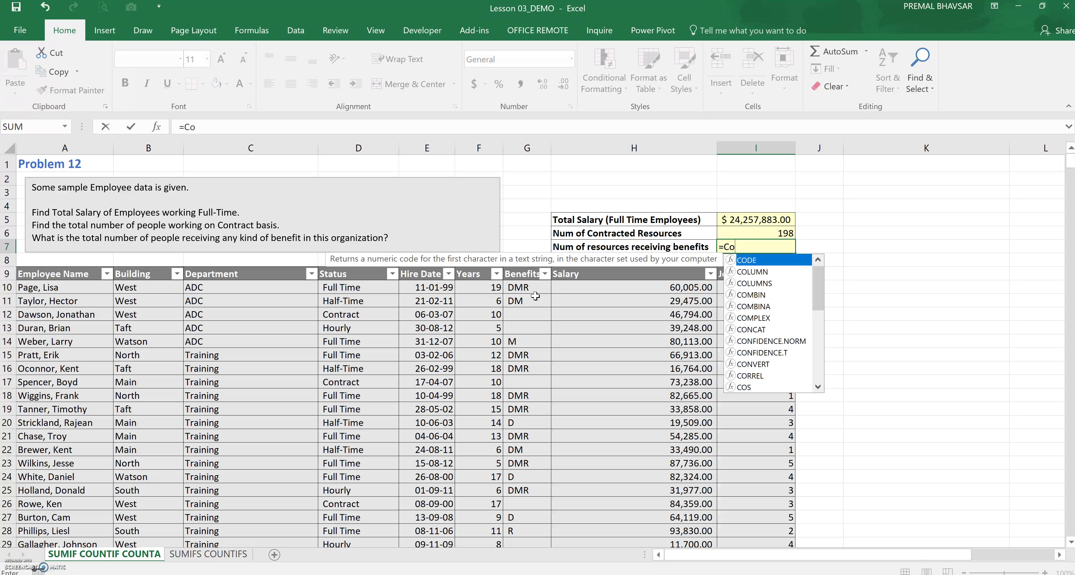
{"action": "type", "text": "unta"}
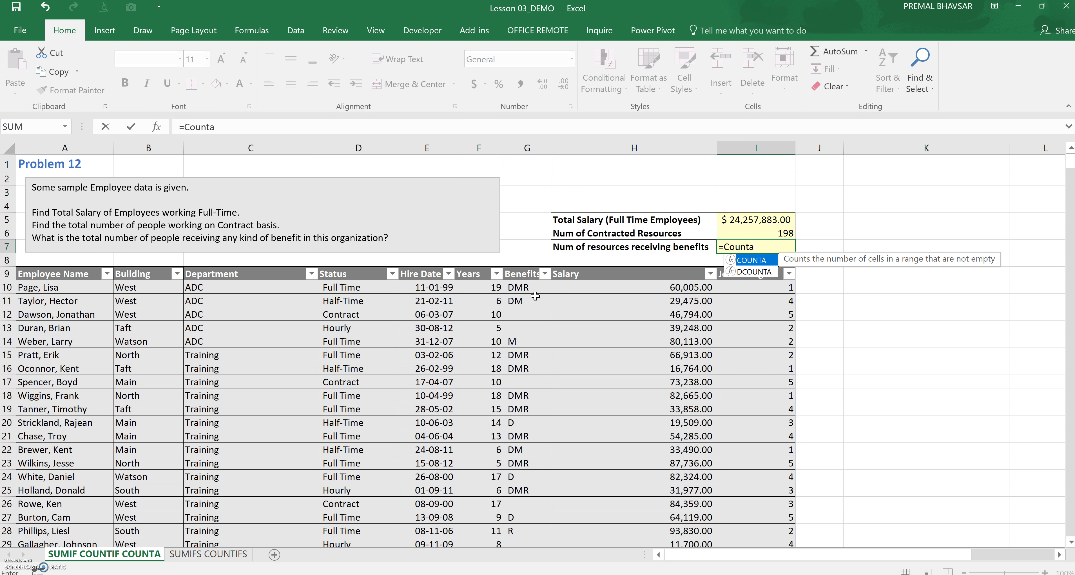
{"action": "key", "text": "Tab"}
- Select the Benefits data from G10 down to the end of the employee rows as the COUNTA range
{"action": "left_click", "coordinate": [532, 289]}
{"action": "key", "text": "shift+Down"}
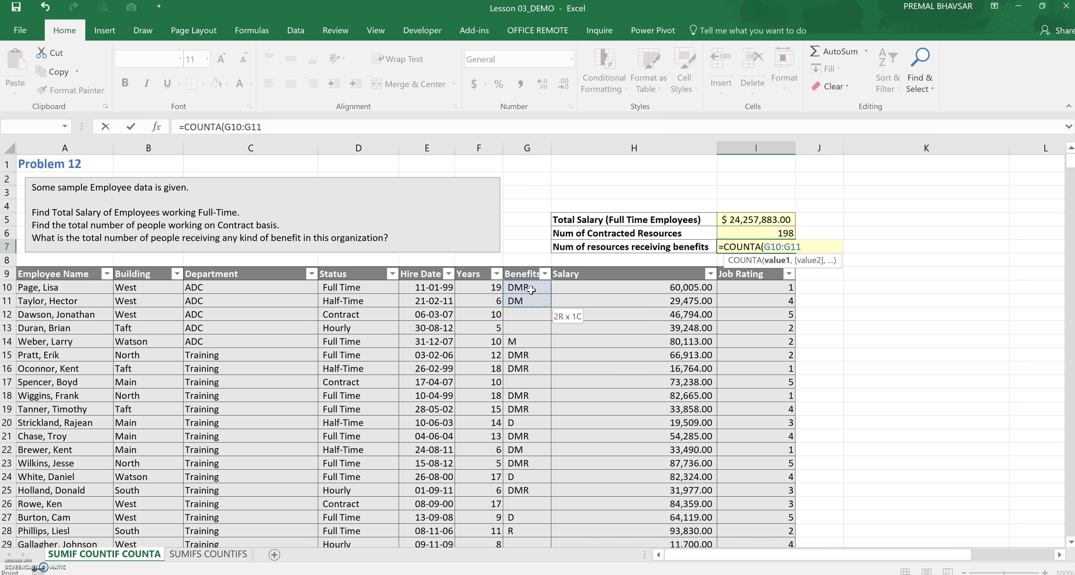
{"action": "key", "text": "shift+Down"}
{"action": "key", "text": "shift+Down"}
{"action": "key", "text": "shift+Down"}
{"action": "key", "text": "shift+Down"}
{"action": "key", "text": "shift+Down"}
{"action": "key", "text": "shift+Down"}
{"action": "key", "text": "shift+Down"}
{"action": "key", "text": "shift+Down"}
{"action": "key", "text": "shift+Down"}
{"action": "key", "text": "shift+Down"}
{"action": "key", "text": "shift+Down"}
{"action": "key", "text": "shift+Down"}
{"action": "key", "text": "shift+Down"}
{"action": "key", "text": "shift+Down"}
{"action": "key", "text": "shift+Down"}
{"action": "key", "text": "shift+Down"}
{"action": "key", "text": "shift+Down"}
{"action": "key", "text": "shift+Down"}
{"action": "key", "text": "shift+Down"}
{"action": "key", "text": "shift+Down"}
{"action": "key", "text": "shift+Down"}
{"action": "key", "text": "shift+Down"}
{"action": "key", "text": "shift+Down"}
{"action": "key", "text": "shift+Down"}
{"action": "key", "text": "shift+Down"}
{"action": "key", "text": "shift+Down"}
{"action": "key", "text": "shift+Down"}
{"action": "key", "text": "shift+Down"}
{"action": "key", "text": "shift+Down"}
{"action": "key", "text": "shift+Down"}
{"action": "key", "text": "shift+Down"}
{"action": "key", "text": "shift+Down"}
{"action": "key", "text": "shift+Down"}
{"action": "key", "text": "shift+Down"}
{"action": "key", "text": "shift+Down"}
{"action": "key", "text": "shift+Down"}
{"action": "key", "text": "shift+Down"}
{"action": "key", "text": "shift+Down"}
{"action": "key", "text": "shift+Down"}
{"action": "key", "text": "shift+Down"}
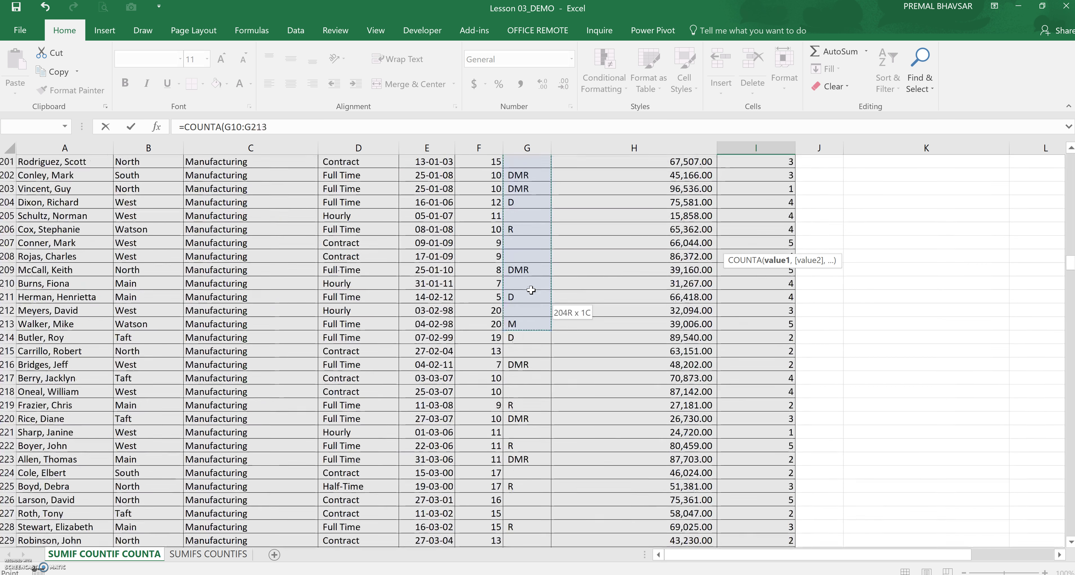
{"action": "key", "text": "shift+Down"}
{"action": "key", "text": "shift+Down"}
{"action": "key", "text": "shift+Down"}
{"action": "key", "text": "shift+Down"}
{"action": "key", "text": "shift+Down"}
{"action": "key", "text": "shift+Down"}
{"action": "key", "text": "shift+Down"}
{"action": "key", "text": "shift+Down"}
{"action": "key", "text": "shift+Down"}
{"action": "key", "text": "shift+Down"}
{"action": "key", "text": "shift+Down"}
{"action": "key", "text": "shift+Down"}
{"action": "key", "text": "shift+Down"}
{"action": "key", "text": "shift+Down"}
{"action": "key", "text": "shift+Down"}
{"action": "key", "text": "shift+Down"}
{"action": "key", "text": "shift+Down"}
{"action": "key", "text": "shift+Down"}
{"action": "key", "text": "shift+Down"}
{"action": "key", "text": "shift+Down"}
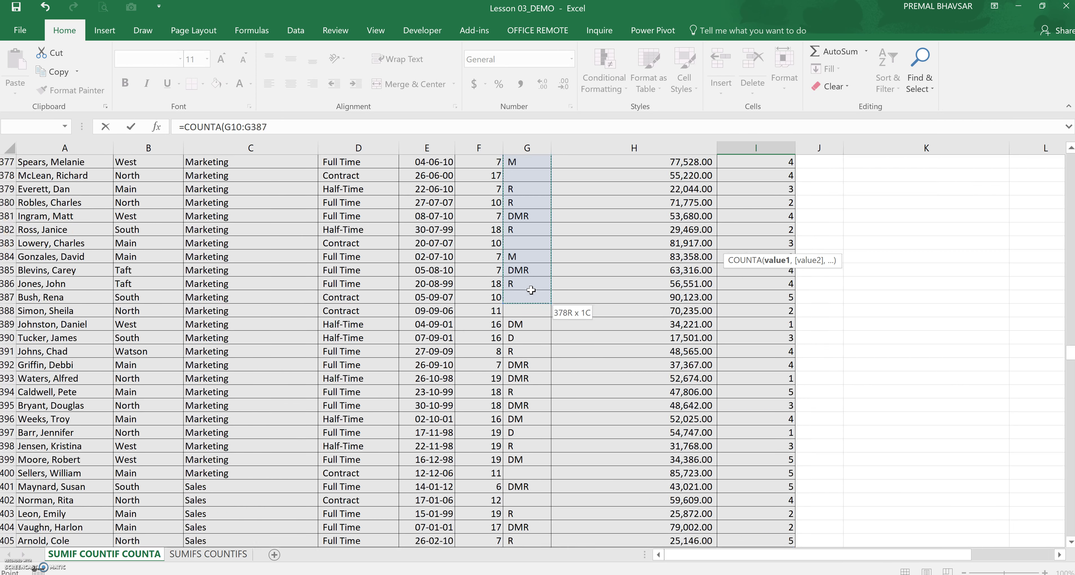
{"action": "key", "text": "shift+Down"}
{"action": "key", "text": "shift+Down"}
{"action": "key", "text": "shift+Down"}
{"action": "key", "text": "shift+Down"}
{"action": "key", "text": "shift+Down"}
{"action": "key", "text": "shift+Down"}
{"action": "key", "text": "shift+Down"}
{"action": "key", "text": "shift+Down"}
{"action": "key", "text": "shift+Down"}
{"action": "key", "text": "shift+Down"}
{"action": "key", "text": "shift+Down"}
{"action": "key", "text": "shift+Down"}
{"action": "key", "text": "shift+Down"}
{"action": "key", "text": "shift+Down"}
{"action": "key", "text": "shift+Down"}
{"action": "key", "text": "shift+Down"}
{"action": "key", "text": "shift+Down"}
{"action": "key", "text": "shift+Down"}
{"action": "key", "text": "shift+Down"}
{"action": "key", "text": "shift+Down"}
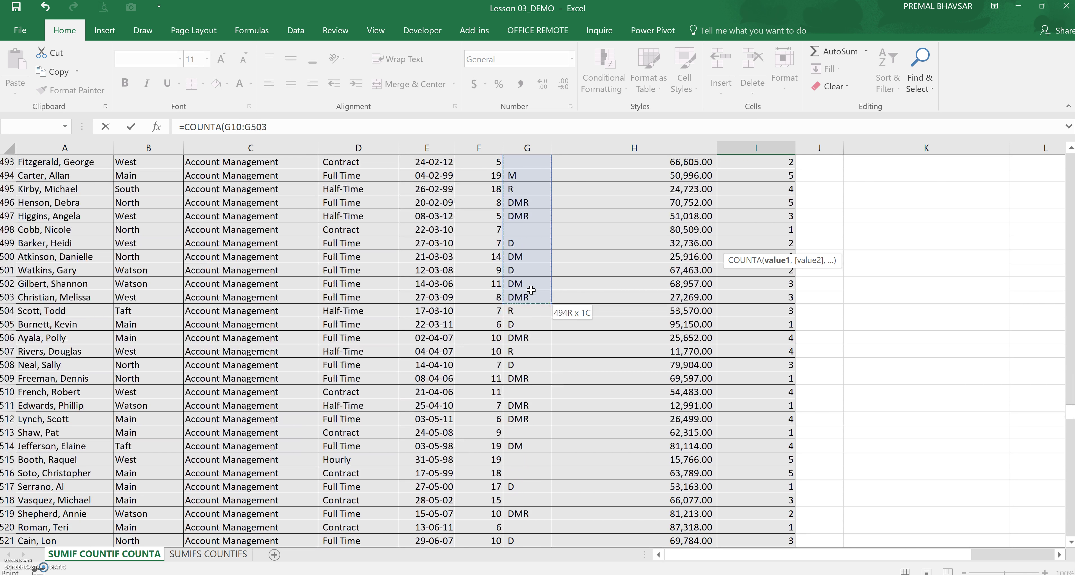
{"action": "key", "text": "shift+Down"}
{"action": "key", "text": "shift+Down"}
{"action": "key", "text": "shift+Down"}
{"action": "key", "text": "shift+Down"}
{"action": "key", "text": "shift+Down"}
{"action": "key", "text": "shift+Down"}
{"action": "key", "text": "shift+Down"}
{"action": "key", "text": "shift+Down"}
{"action": "key", "text": "shift+Down"}
{"action": "key", "text": "shift+Down"}
{"action": "key", "text": "shift+Down"}
{"action": "key", "text": "shift+Down"}
{"action": "key", "text": "shift+Down"}
{"action": "key", "text": "shift+Down"}
{"action": "key", "text": "shift+Down"}
{"action": "key", "text": "shift+Down"}
{"action": "key", "text": "shift+Down"}
{"action": "key", "text": "shift+Down"}
{"action": "key", "text": "shift+Down"}
{"action": "key", "text": "shift+Down"}
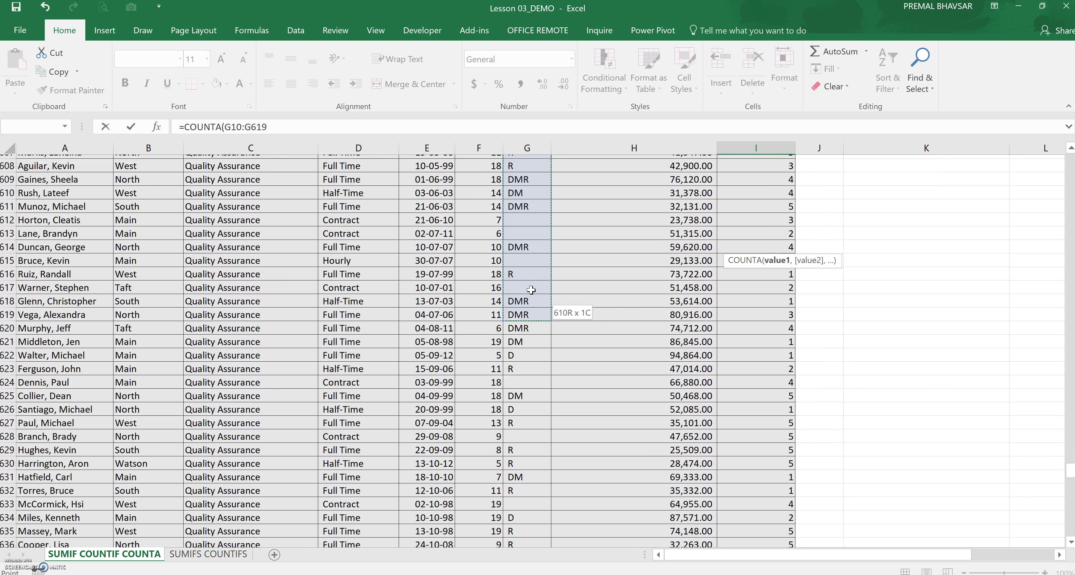
{"action": "key", "text": "shift+Down"}
{"action": "key", "text": "shift+Down"}
{"action": "key", "text": "shift+Down"}
{"action": "key", "text": "shift+Down"}
{"action": "key", "text": "shift+Down"}
{"action": "key", "text": "shift+Down"}
{"action": "key", "text": "shift+Down"}
{"action": "key", "text": "shift+Down"}
{"action": "key", "text": "shift+Down"}
{"action": "key", "text": "shift+Down"}
{"action": "key", "text": "shift+Down"}
{"action": "key", "text": "shift+Down"}
{"action": "key", "text": "shift+Down"}
{"action": "key", "text": "shift+Down"}
{"action": "key", "text": "shift+Down"}
{"action": "key", "text": "shift+Down"}
{"action": "key", "text": "shift+Down"}
{"action": "key", "text": "shift+Down"}
{"action": "key", "text": "shift+Down"}
{"action": "key", "text": "shift+Down"}
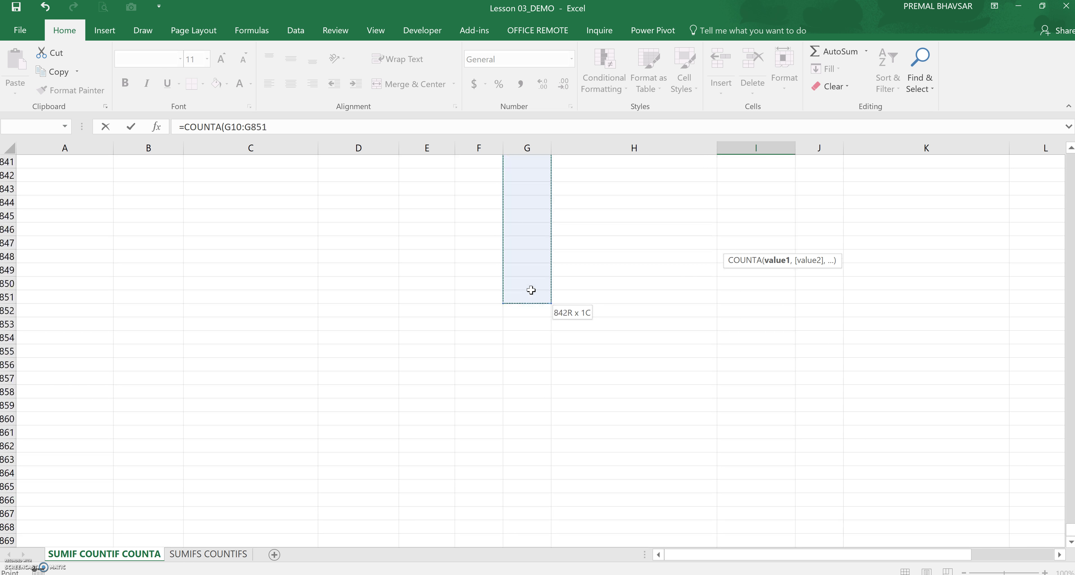
{"action": "key", "text": "shift+Up"}
{"action": "key", "text": "shift+Up"}
{"action": "key", "text": "shift+Up"}
{"action": "key", "text": "shift+Up"}
{"action": "key", "text": "shift+Up"}
{"action": "key", "text": "shift+Up"}
{"action": "key", "text": "shift+Up"}
{"action": "key", "text": "shift+Up"}
{"action": "key", "text": "shift+Up"}
{"action": "key", "text": "shift+Up"}
{"action": "key", "text": "shift+Up"}
{"action": "key", "text": "shift+Up"}
{"action": "key", "text": "shift+Up"}
{"action": "key", "text": "shift+Up"}
{"action": "key", "text": "shift+Up"}
{"action": "key", "text": "shift+Up"}
{"action": "key", "text": "shift+Up"}
{"action": "key", "text": "shift+Up"}
{"action": "key", "text": "shift+Up"}
{"action": "key", "text": "shift+Up"}
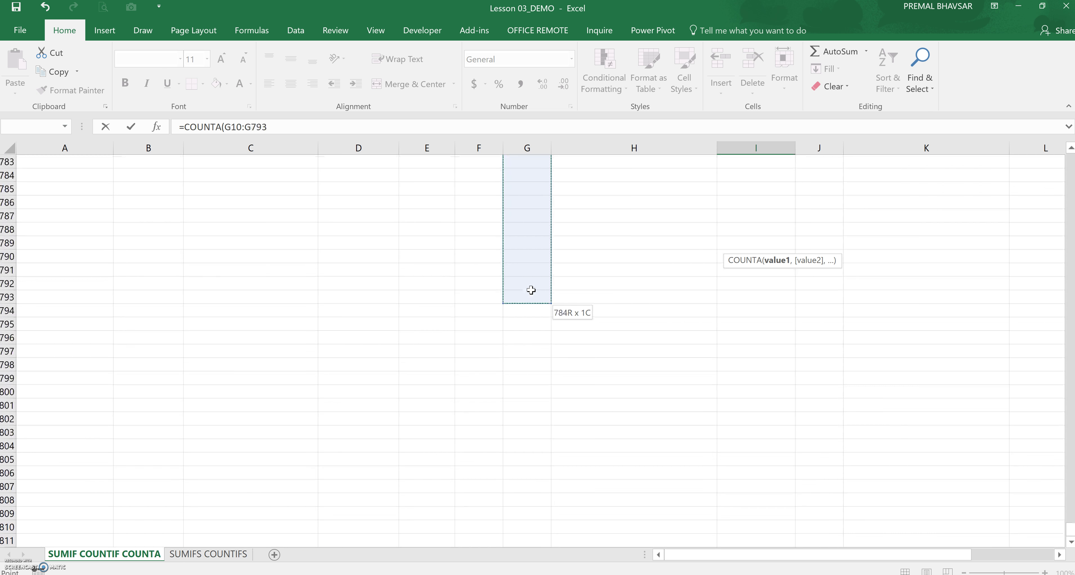
- Adjust the COUNTA range to G10:G750 and enter the completed formula in the Num of resources receiving benefits cell I7
{"action": "key", "text": "shift+Up"}
{"action": "key", "text": "shift+Up"}
{"action": "key", "text": "shift+Up"}
{"action": "key", "text": "shift+Up"}
{"action": "key", "text": "shift+Up"}
{"action": "key", "text": "shift+Up"}
{"action": "key", "text": "shift+Up"}
{"action": "key", "text": "shift+Up"}
{"action": "key", "text": "shift+Up"}
{"action": "key", "text": "shift+Up"}
{"action": "key", "text": "shift+Up"}
{"action": "key", "text": "shift+Up"}
{"action": "key", "text": "shift+Up"}
{"action": "key", "text": "shift+Up"}
{"action": "key", "text": "shift+Up"}
{"action": "key", "text": "shift+Up"}
{"action": "key", "text": "shift+Up"}
{"action": "key", "text": "shift+Up"}
{"action": "key", "text": "shift+Up"}
{"action": "key", "text": "shift+Up"}
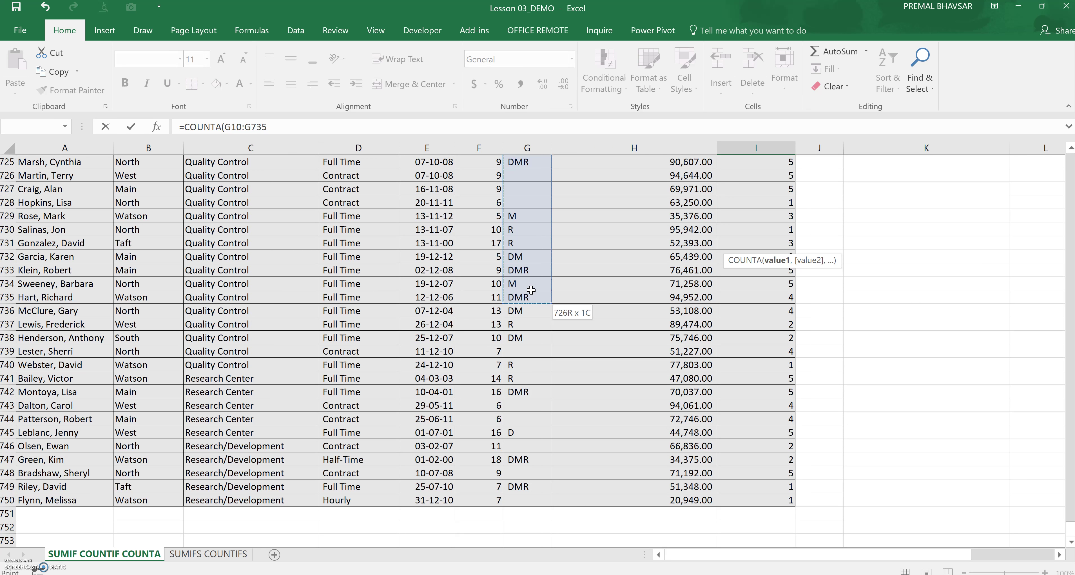
{"action": "key", "text": "shift+Down"}
{"action": "key", "text": "shift+Down"}
{"action": "key", "text": "shift+Down"}
{"action": "key", "text": "shift+Down"}
{"action": "key", "text": "shift+Down"}
{"action": "key", "text": "shift+Down"}
{"action": "key", "text": "shift+Down"}
{"action": "key", "text": "shift+Down"}
{"action": "key", "text": "shift+Down"}
{"action": "key", "text": "shift+Down"}
{"action": "key", "text": "shift+Down"}
{"action": "key", "text": "shift+Down"}
{"action": "key", "text": "shift+Down"}
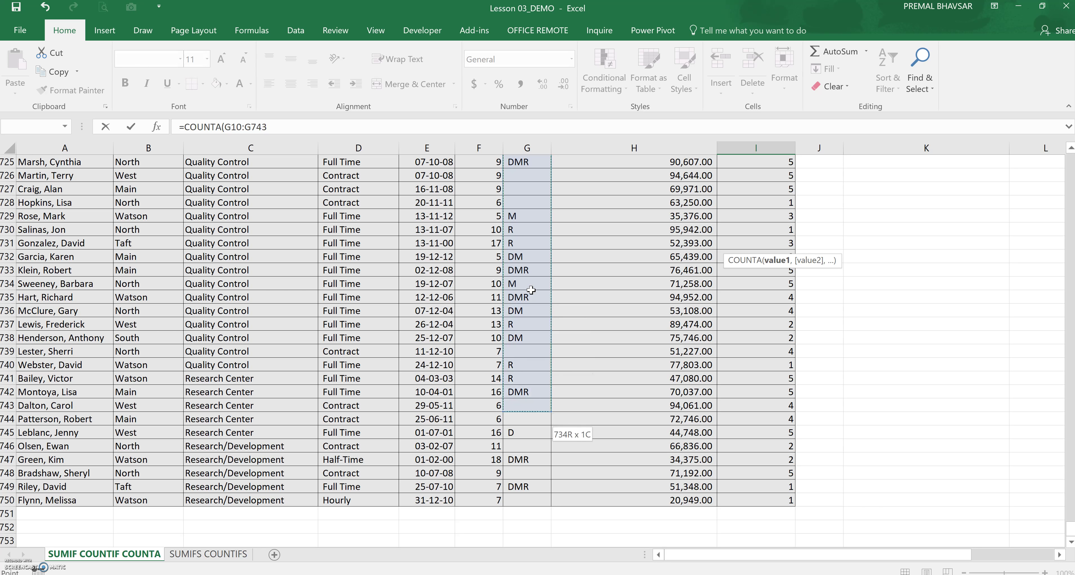
{"action": "key", "text": "shift+Down"}
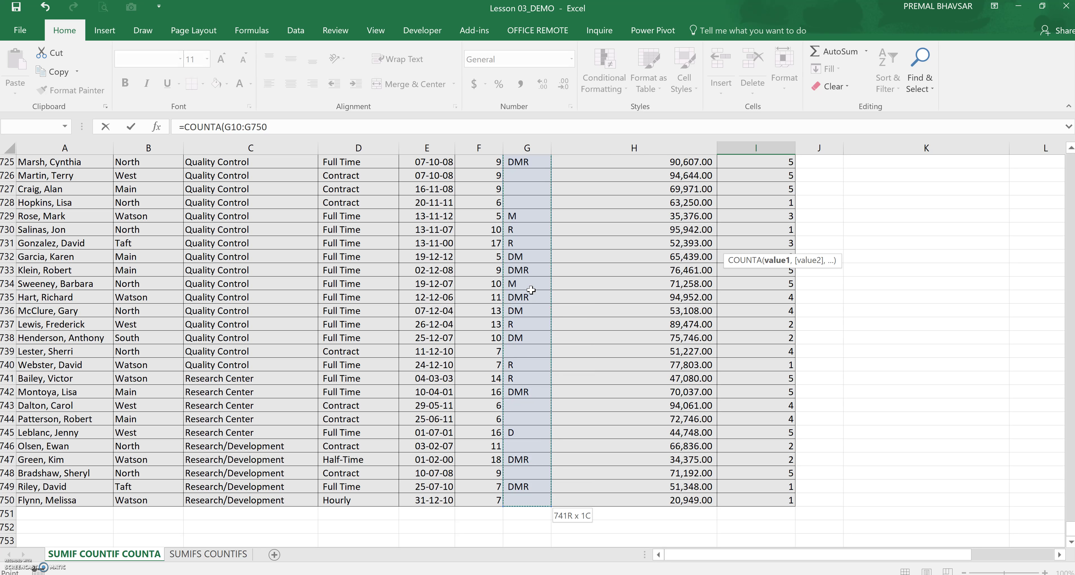
{"action": "key", "text": "Return"}
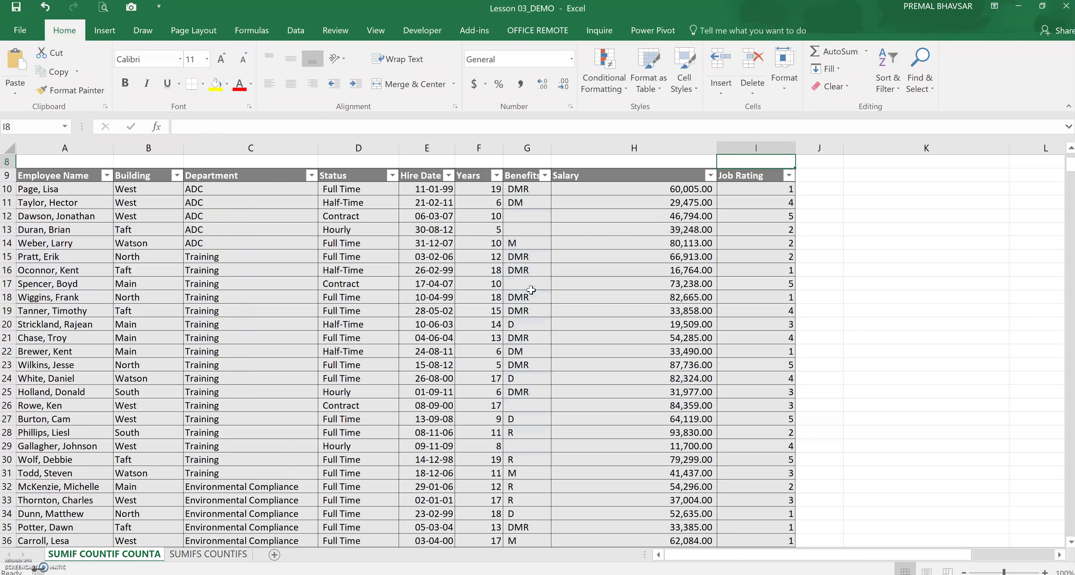
{"action": "left_click", "coordinate": [778, 245]}
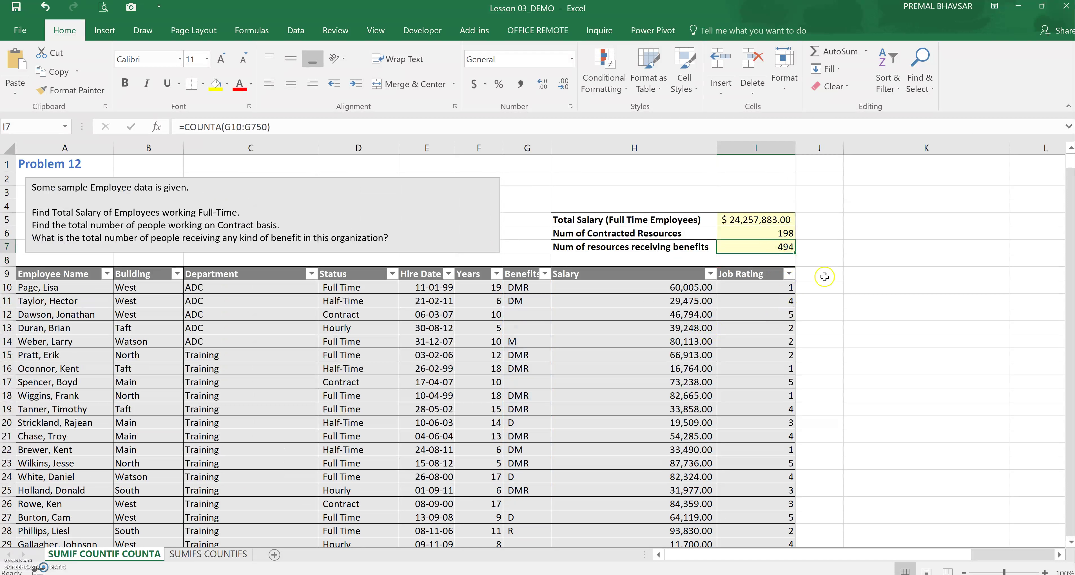
{"action": "left_click", "coordinate": [844, 279]}
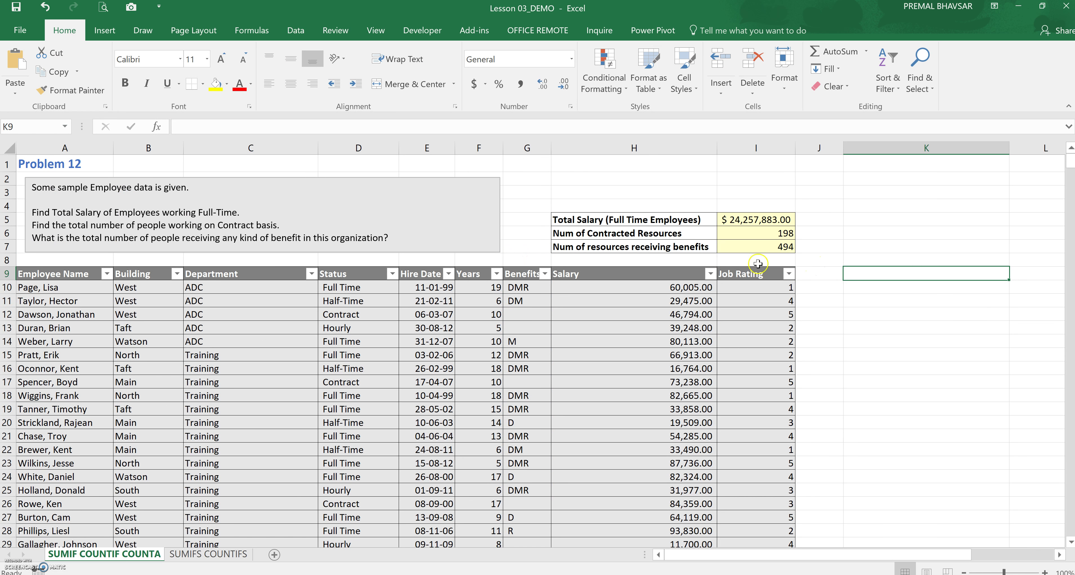
- Filter the Status column to Full Time only and select the visible Salary values from H10 down to check their sum
{"action": "left_click", "coordinate": [577, 219]}
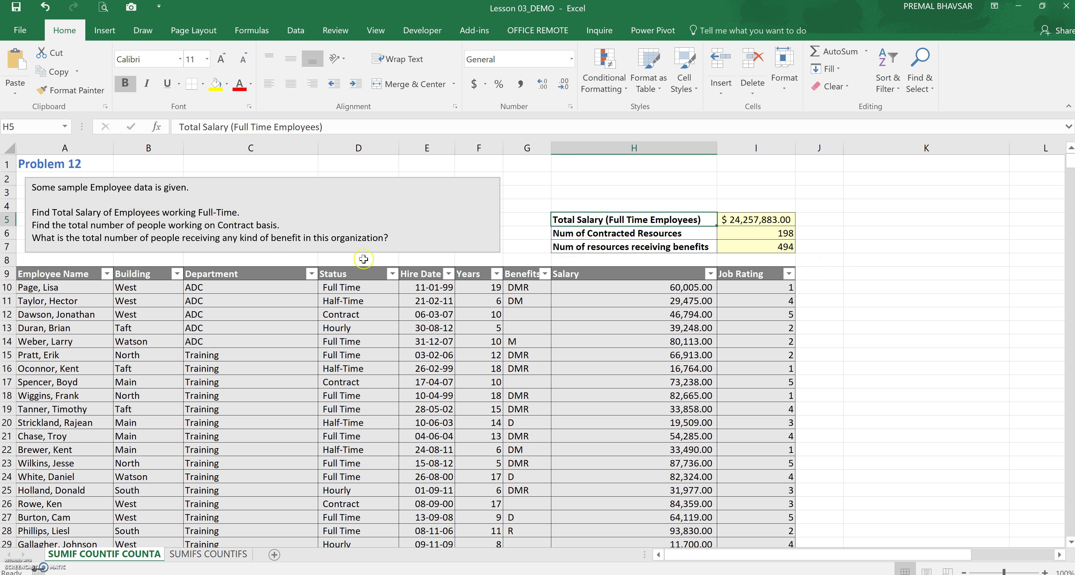
{"action": "left_click", "coordinate": [393, 273]}
{"action": "left_click", "coordinate": [267, 408]}
{"action": "left_click", "coordinate": [266, 431]}
{"action": "left_click", "coordinate": [311, 472]}
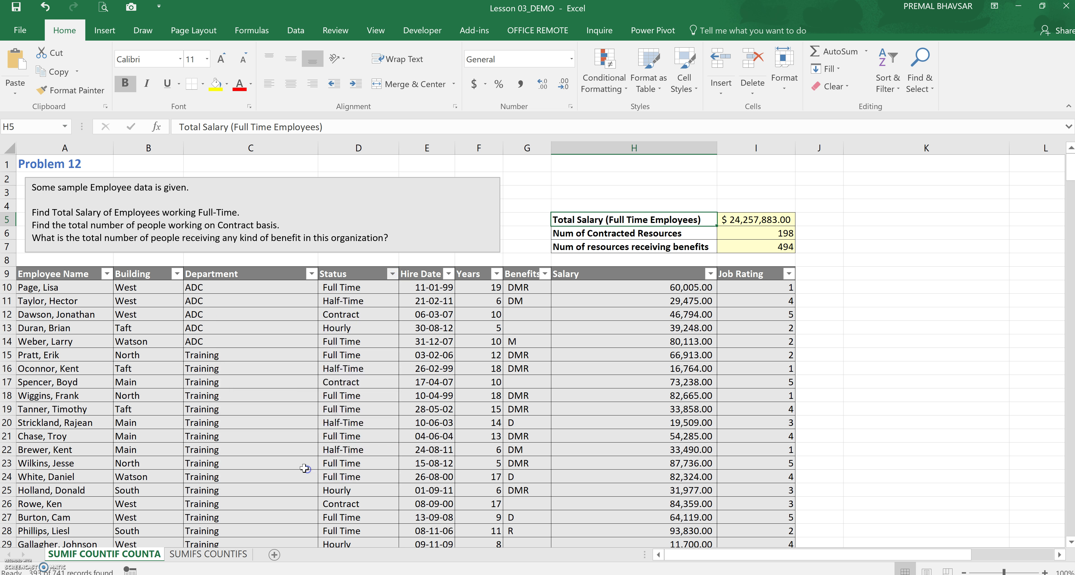
{"action": "left_click", "coordinate": [693, 288]}
{"action": "key", "text": "ctrl+shift+Down"}
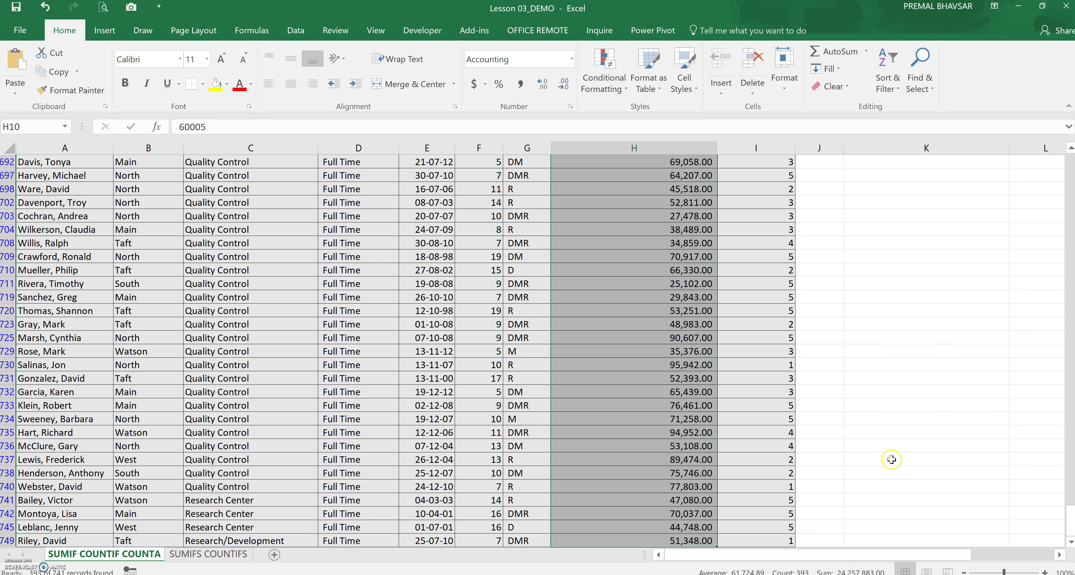
{"action": "scroll", "coordinate": [1056, 501], "scroll_direction": "up", "scroll_amount": 3}
{"action": "left_click_drag", "start_coordinate": [1070, 511], "coordinate": [1067, 163]}
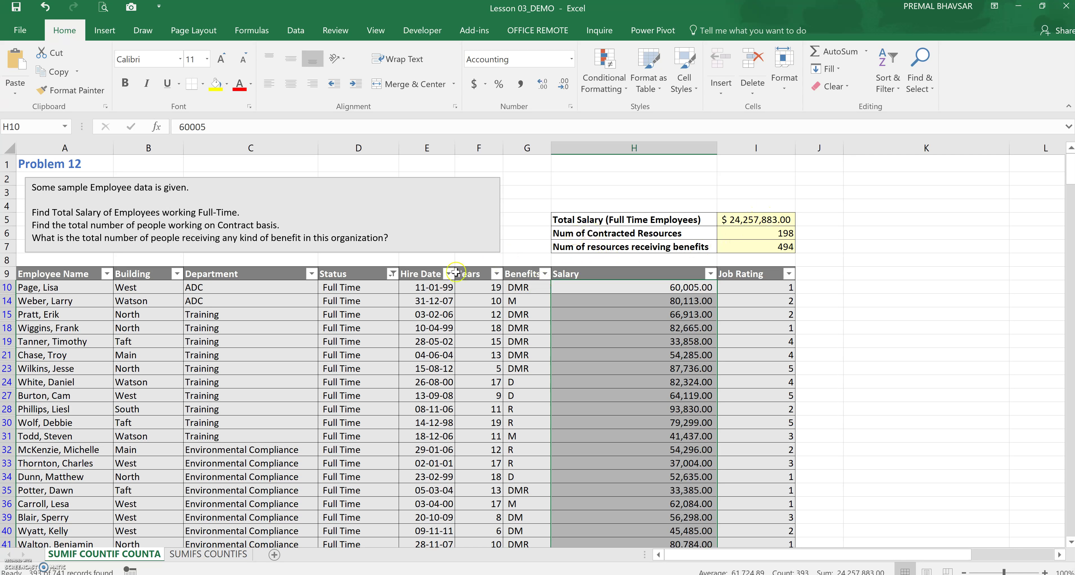
- Filter the Status column to Contract only and select the visible Status cells from D12 down to check their count against I6
{"action": "left_click", "coordinate": [392, 273]}
{"action": "left_click", "coordinate": [266, 431]}
{"action": "left_click", "coordinate": [265, 419]}
{"action": "left_click", "coordinate": [308, 470]}
{"action": "left_click", "coordinate": [352, 288]}
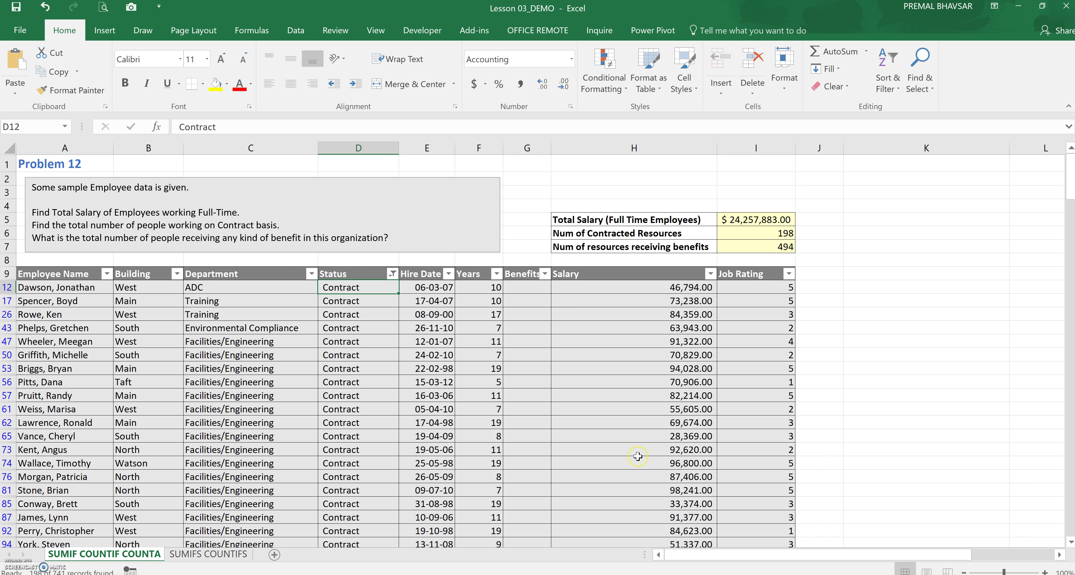
{"action": "key", "text": "ctrl+shift+Down"}
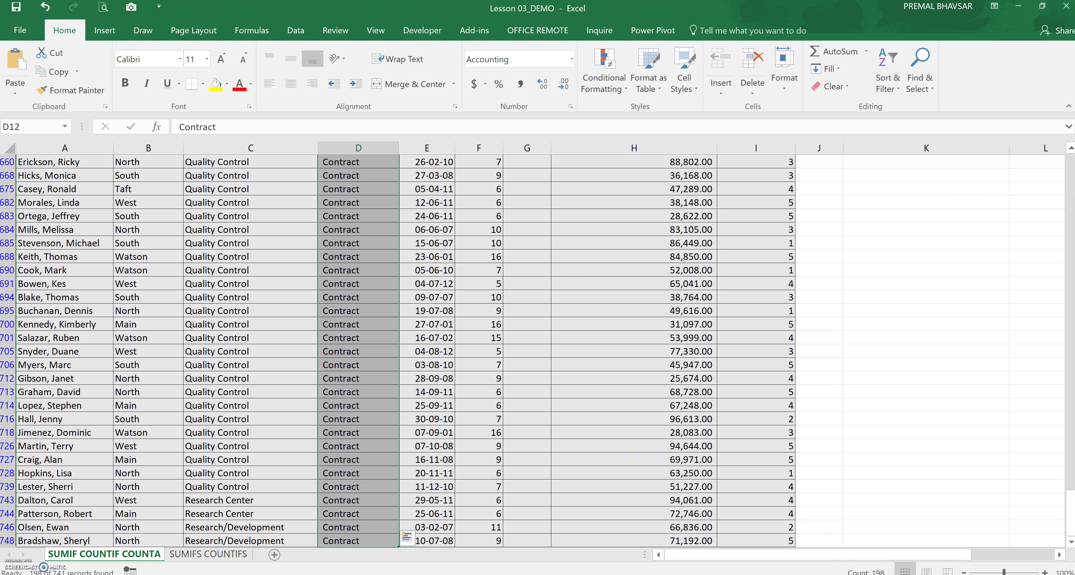
{"action": "left_click_drag", "start_coordinate": [1069, 498], "coordinate": [1062, 161]}
{"action": "left_click", "coordinate": [747, 232]}
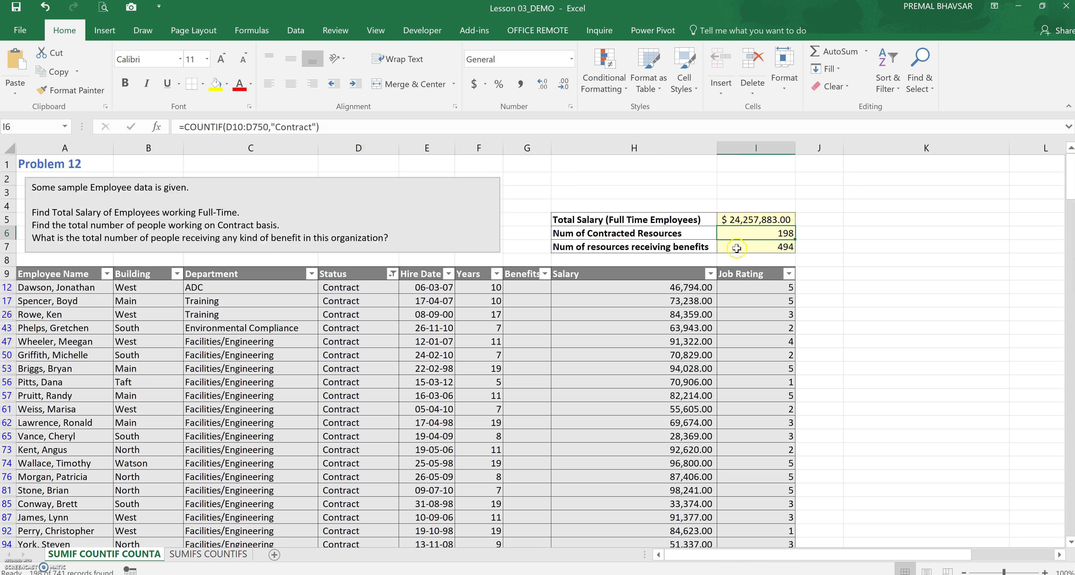
- Clear the Status filter and filter the Benefits column to exclude blanks
{"action": "left_click", "coordinate": [643, 247]}
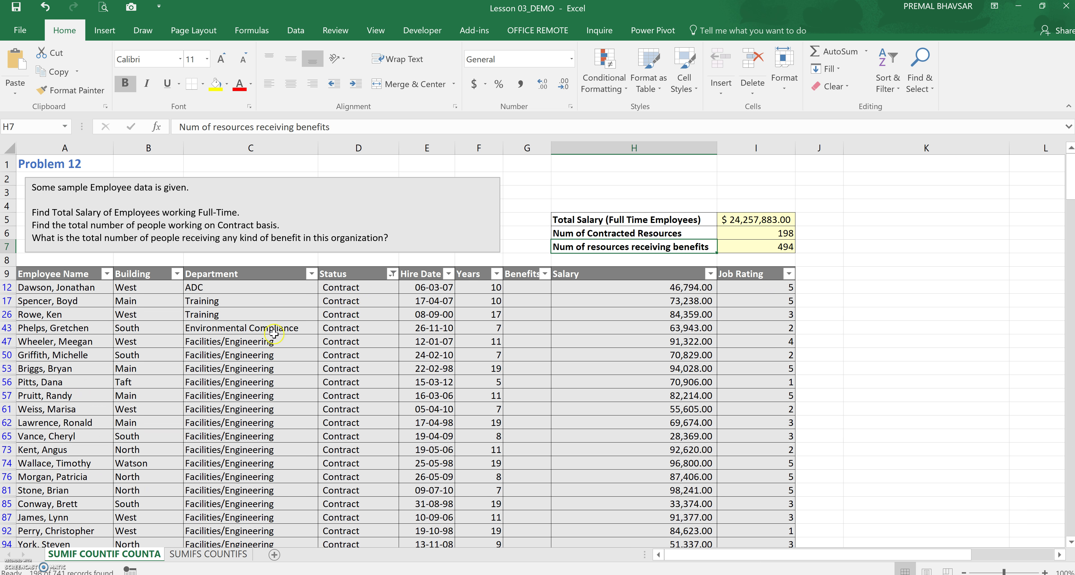
{"action": "left_click", "coordinate": [392, 273]}
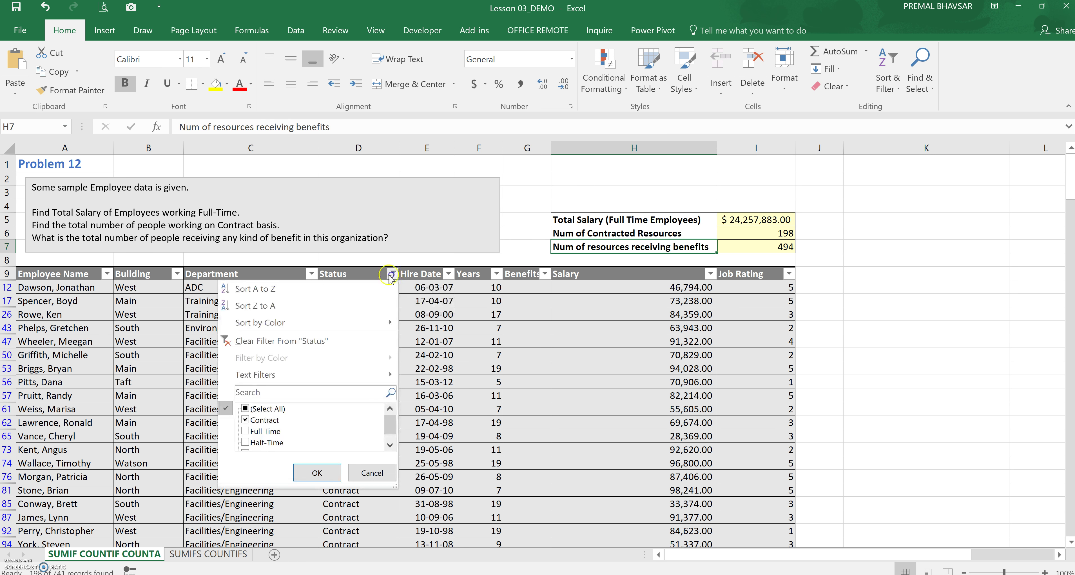
{"action": "left_click", "coordinate": [309, 345]}
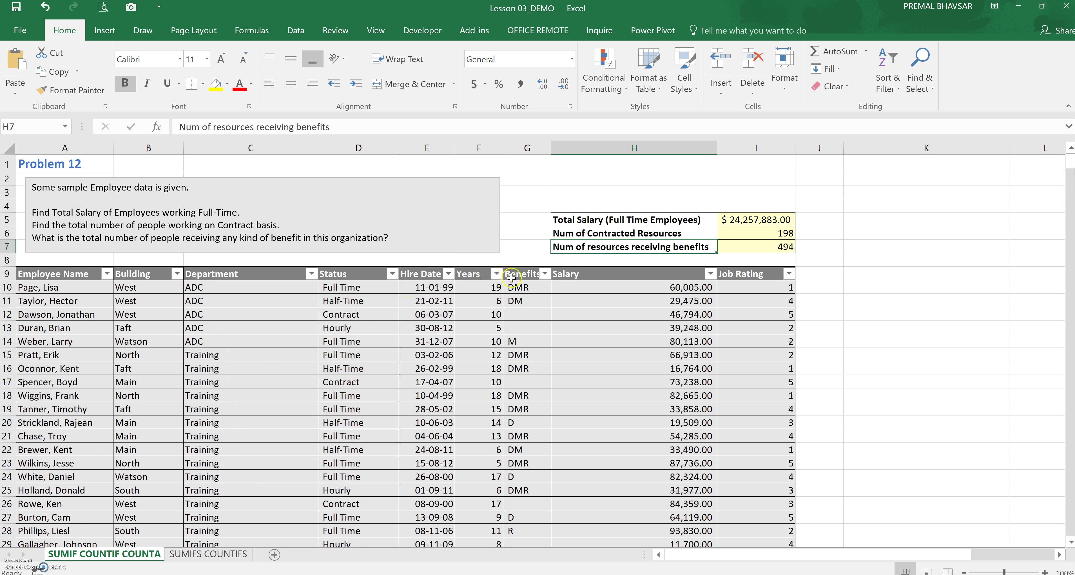
{"action": "left_click", "coordinate": [542, 277]}
{"action": "left_click", "coordinate": [544, 275]}
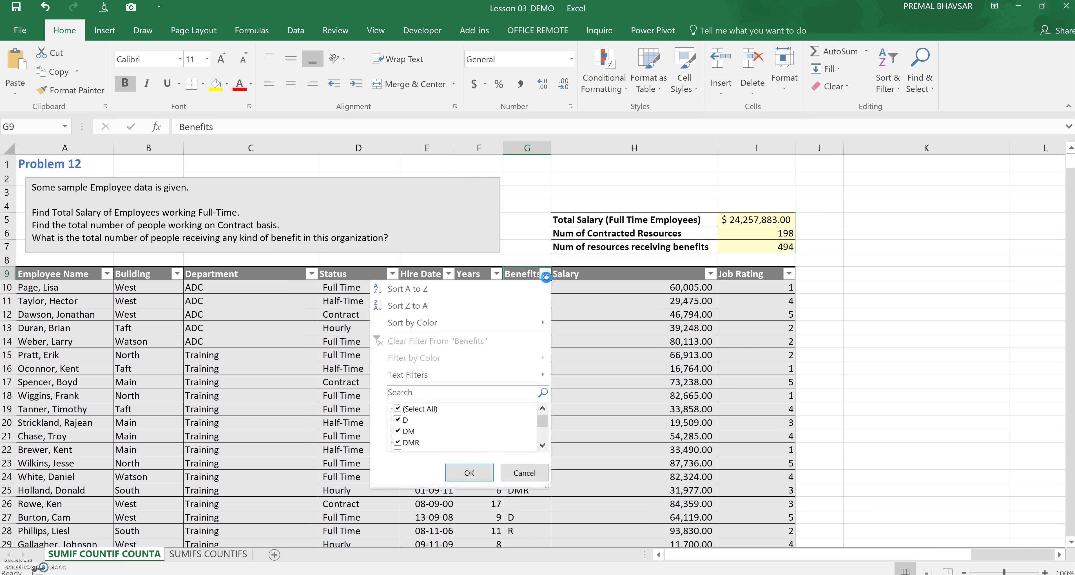
{"action": "left_click_drag", "start_coordinate": [546, 421], "coordinate": [545, 434]}
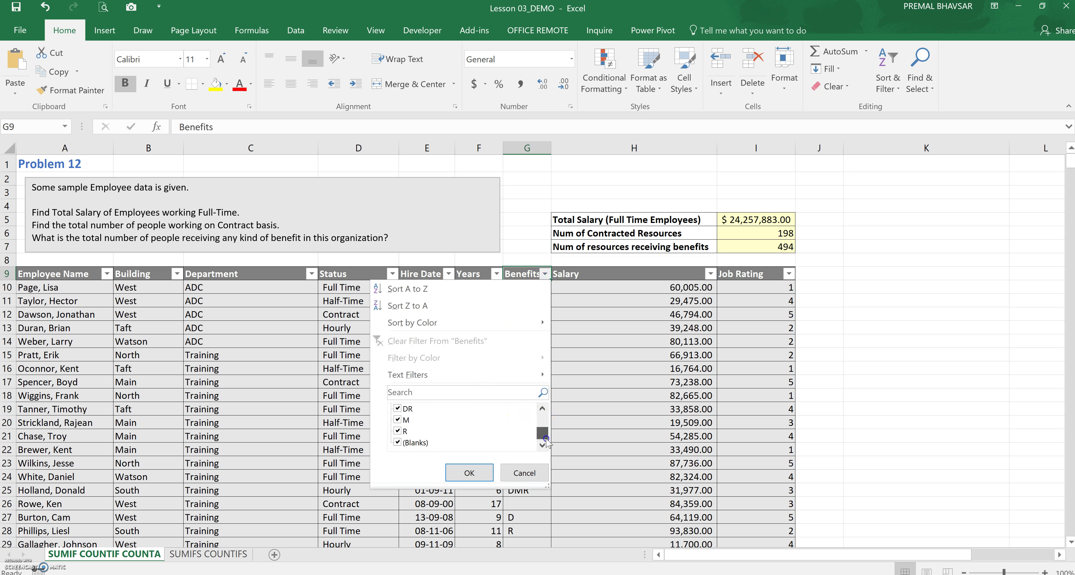
{"action": "left_click", "coordinate": [398, 442]}
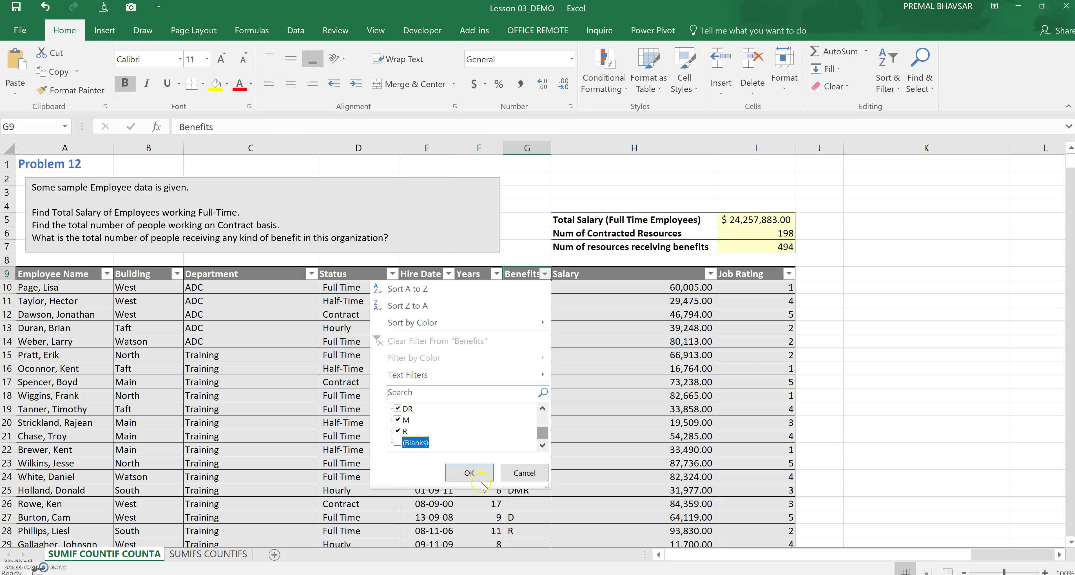
{"action": "left_click", "coordinate": [480, 473]}
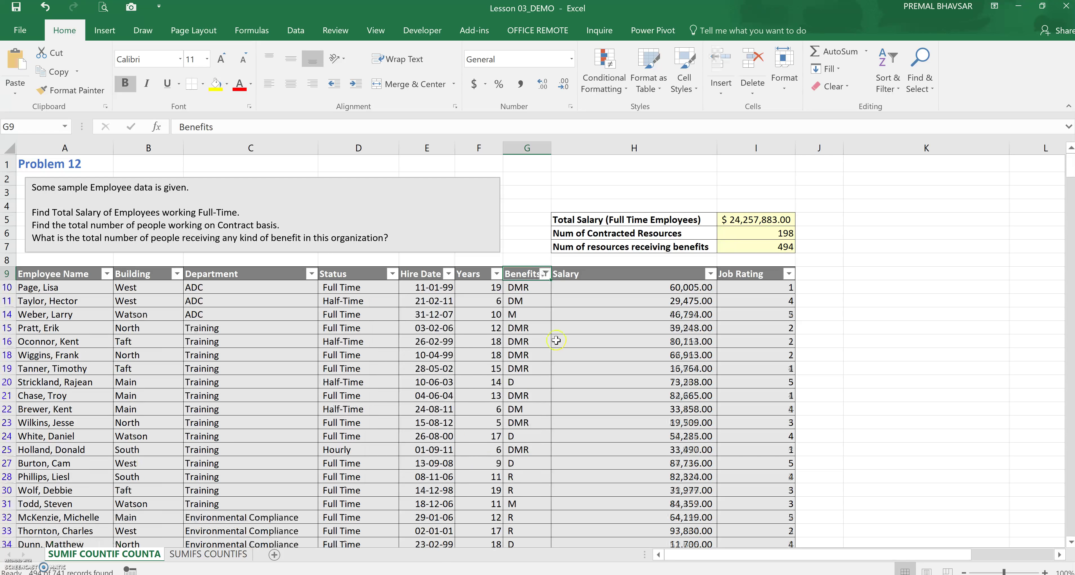
- Select the visible Benefits cells from G10 down and compare their count with the COUNTA result in I7
{"action": "left_click", "coordinate": [528, 287]}
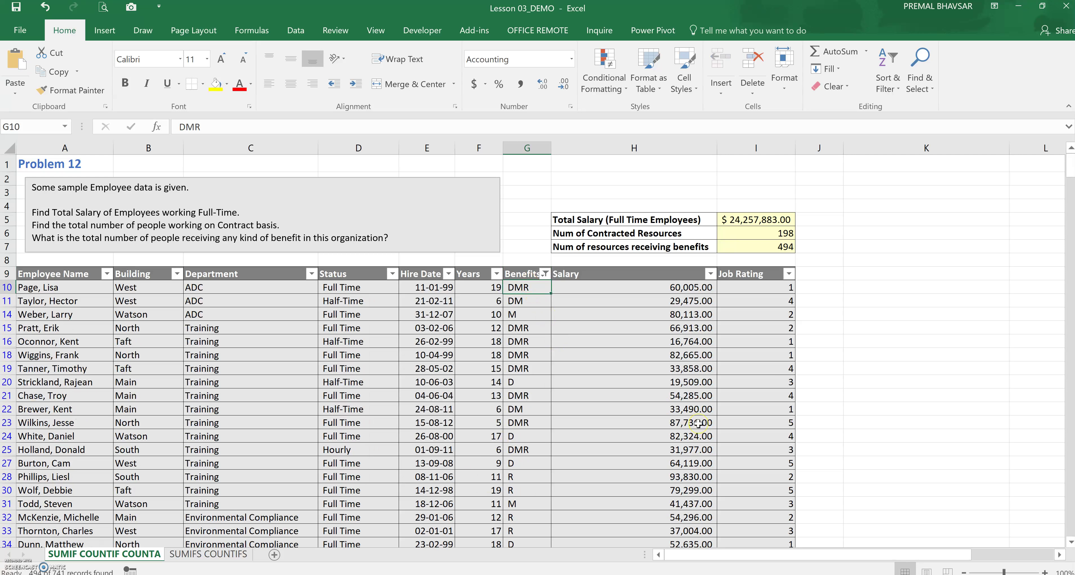
{"action": "key", "text": "ctrl+shift+Down"}
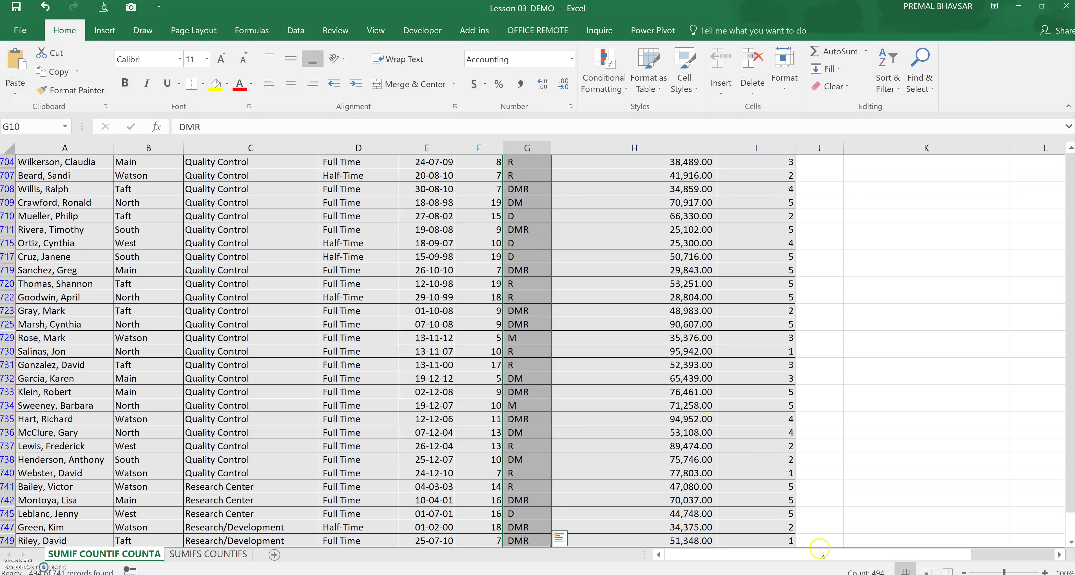
{"action": "left_click_drag", "start_coordinate": [1071, 527], "coordinate": [1067, 165]}
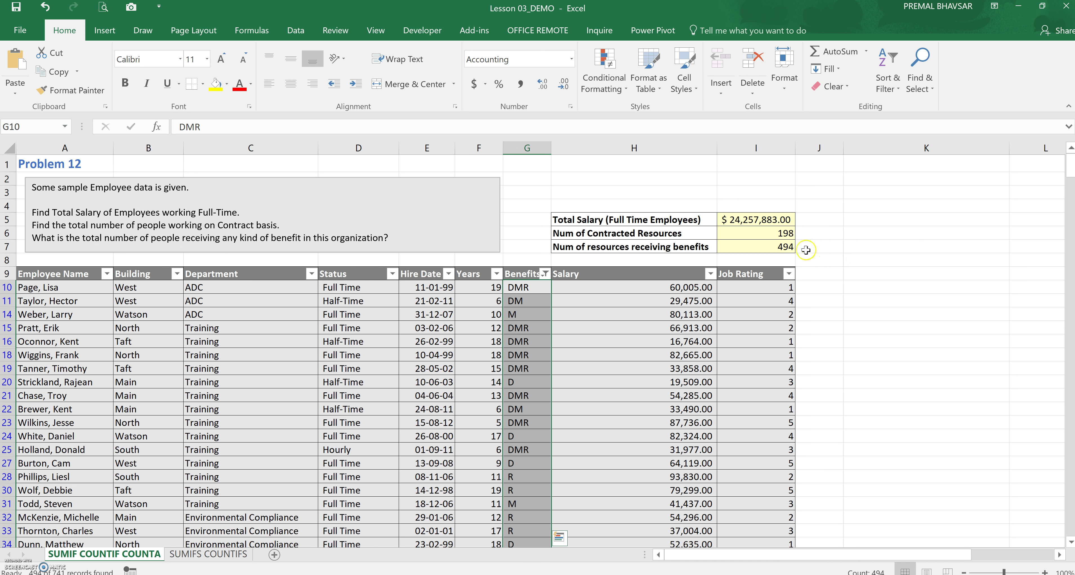
{"action": "left_click", "coordinate": [789, 247]}
{"action": "left_click", "coordinate": [827, 271]}
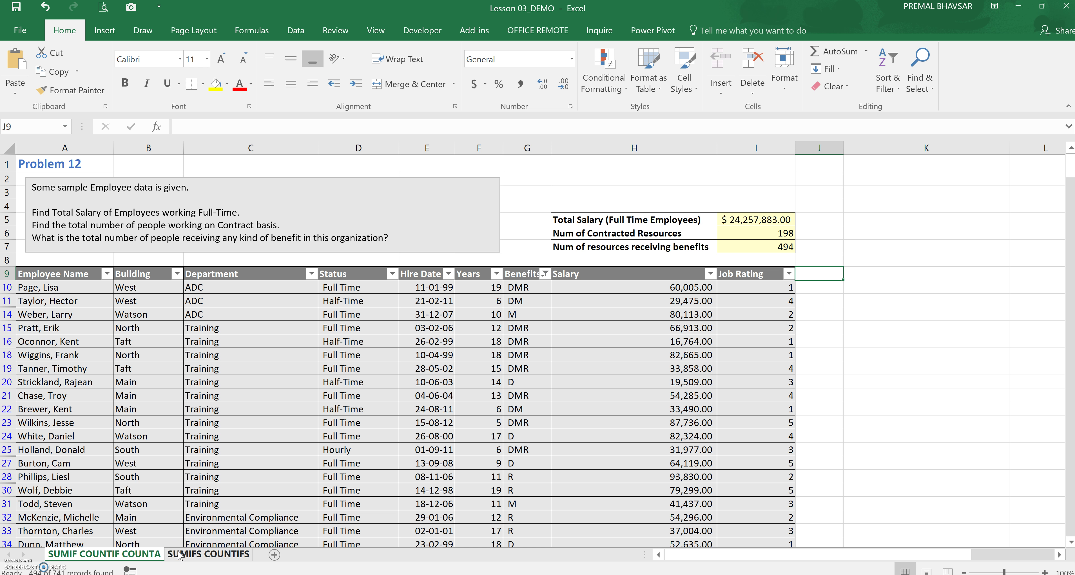
- Open the SUMIFS COUNTIFS sheet with Problem 13
{"action": "left_click", "coordinate": [192, 561]}
{"action": "left_click", "coordinate": [195, 557]}
{"action": "left_click", "coordinate": [901, 368]}
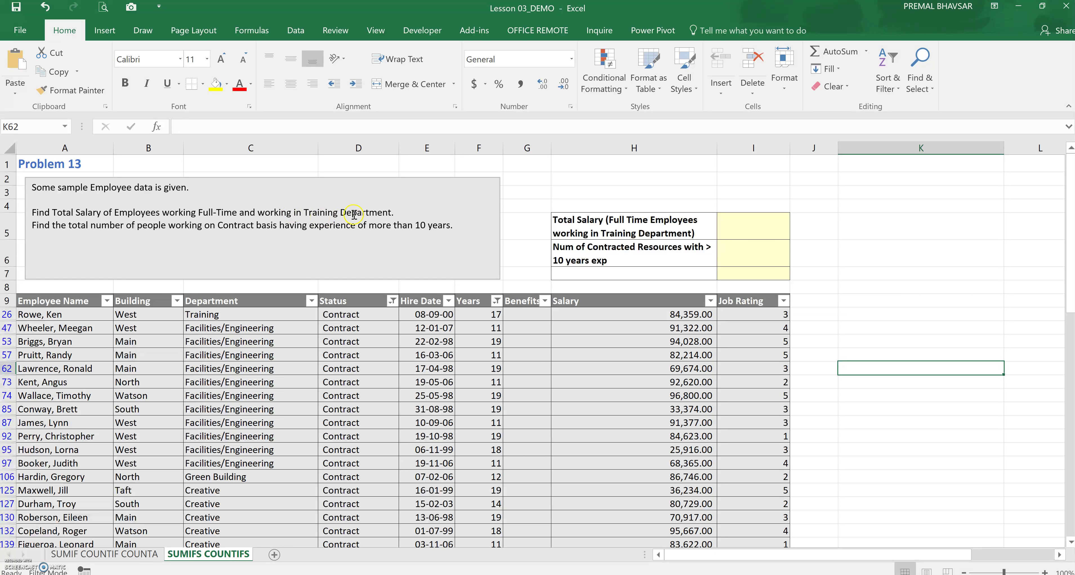
{"action": "left_click", "coordinate": [759, 229]}
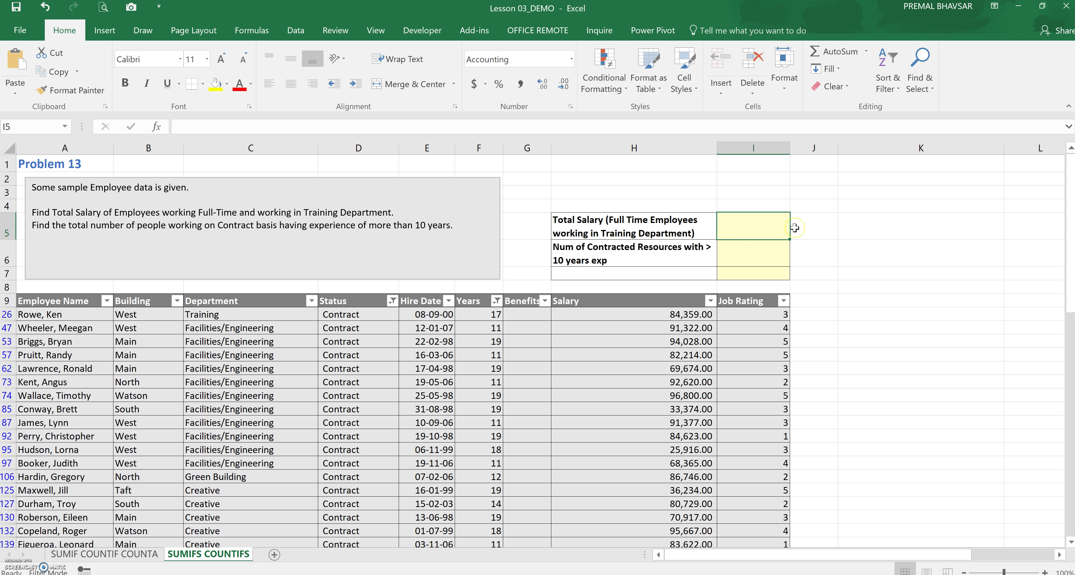
{"action": "type", "text": "=sumif"}
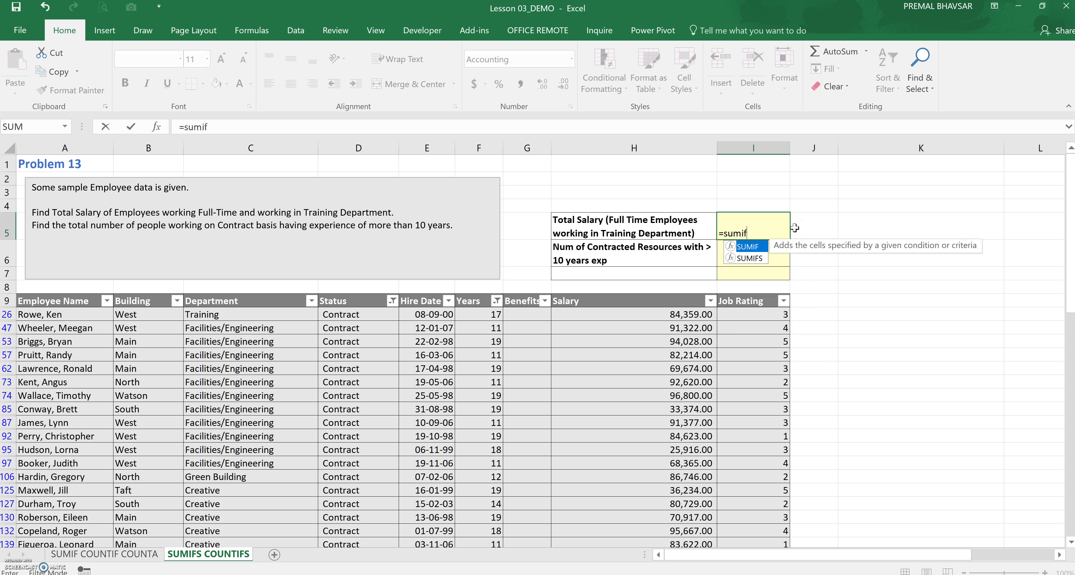
{"action": "type", "text": "s"}
{"action": "key", "text": "Tab"}
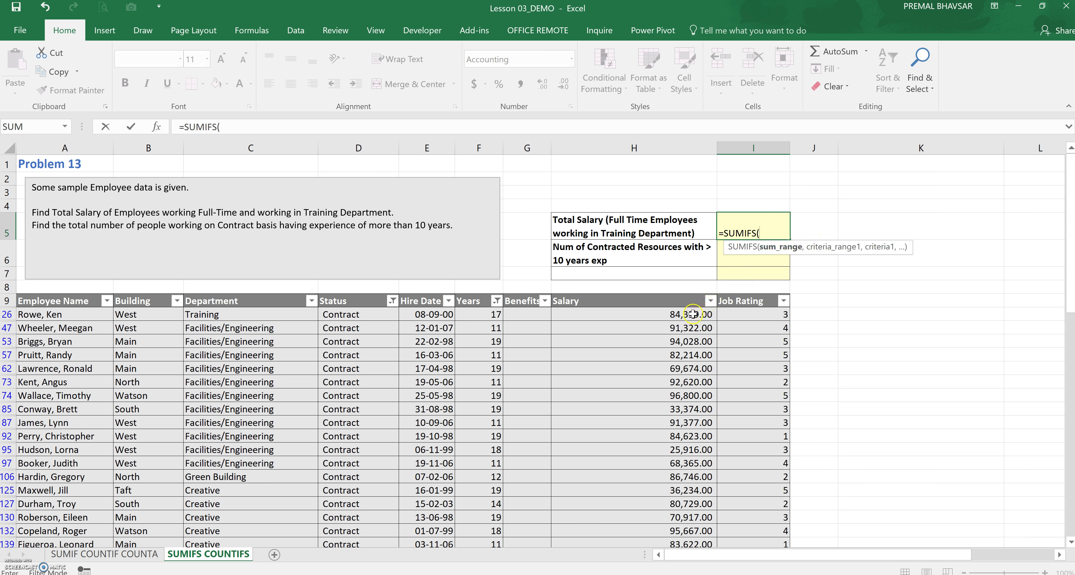
{"action": "left_click", "coordinate": [392, 301]}
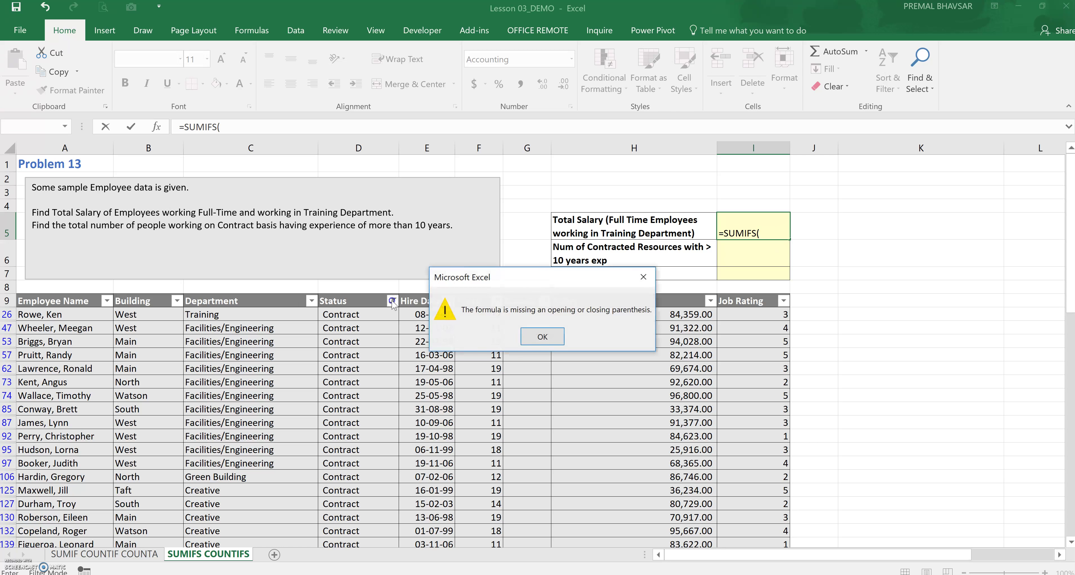
{"action": "left_click", "coordinate": [522, 334]}
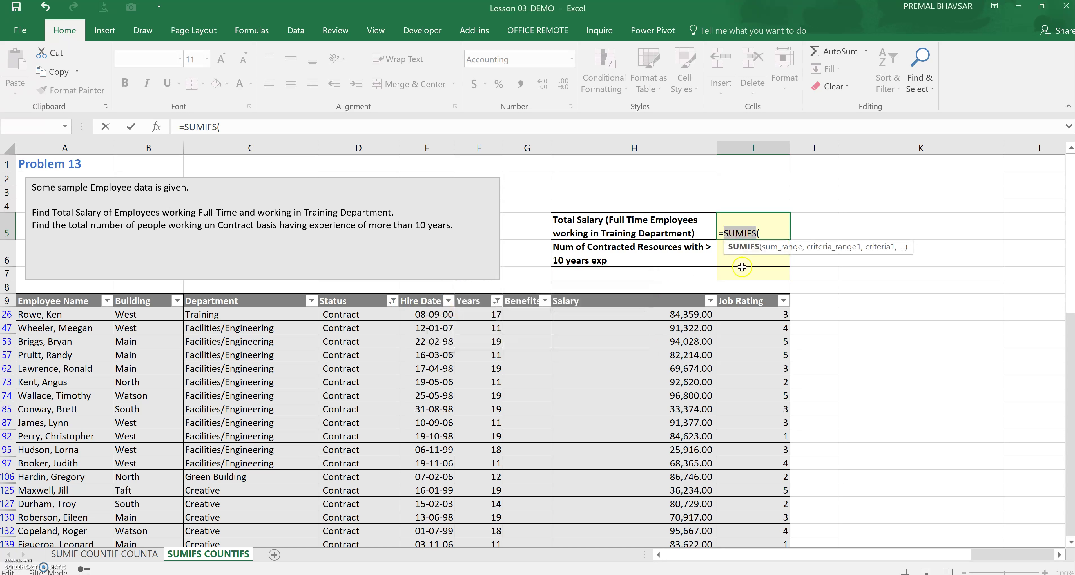
{"action": "key", "text": "Escape"}
- Clear the Status filter from the employee table on the SUMIFS COUNTIFS sheet
{"action": "left_click", "coordinate": [392, 301]}
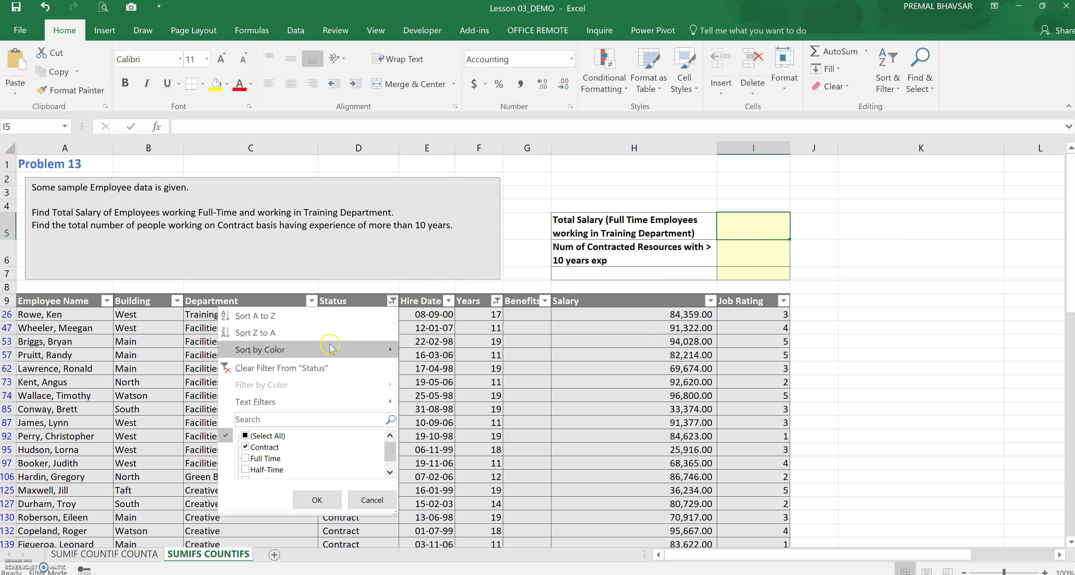
{"action": "key", "text": "Escape"}
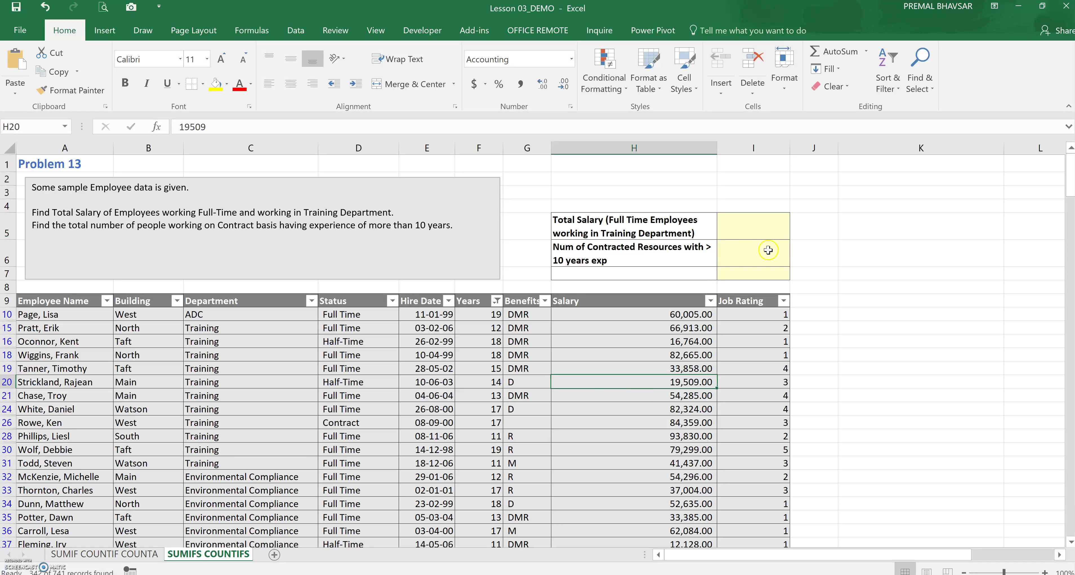
- Begin a SUMIFS formula in I5 with the Salary cells H10:H747 as the sum range
{"action": "type", "text": "=sumifs"}
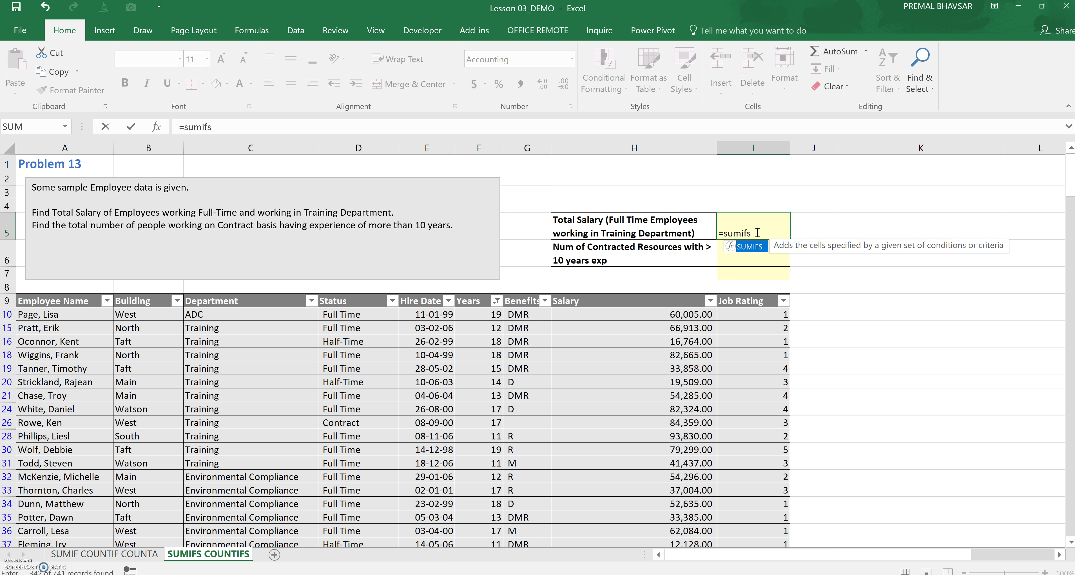
{"action": "key", "text": "Tab"}
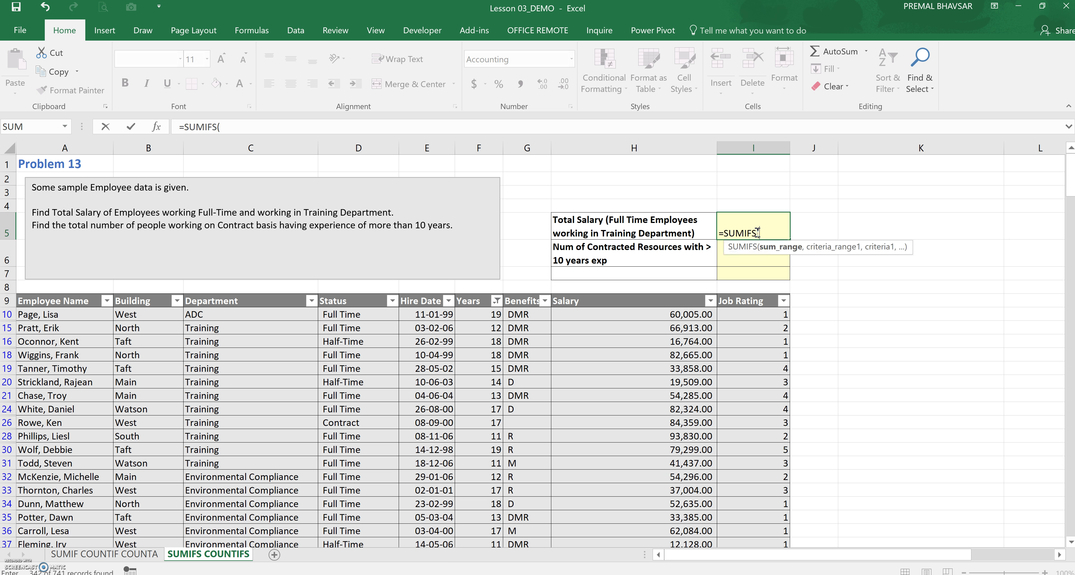
{"action": "left_click", "coordinate": [693, 316]}
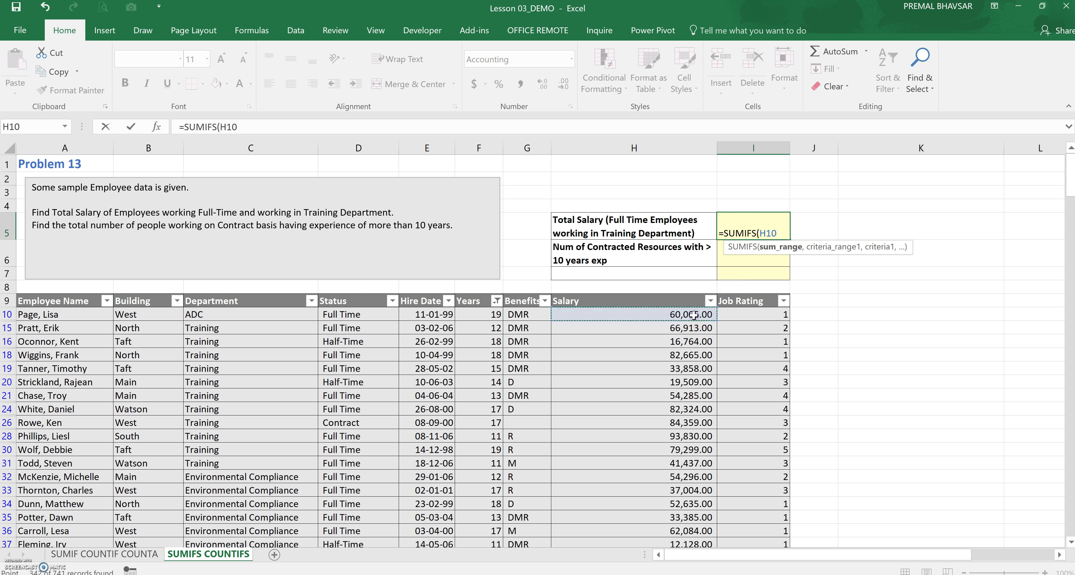
{"action": "key", "text": "ctrl+shift+Down"}
{"action": "type", "text": ","}
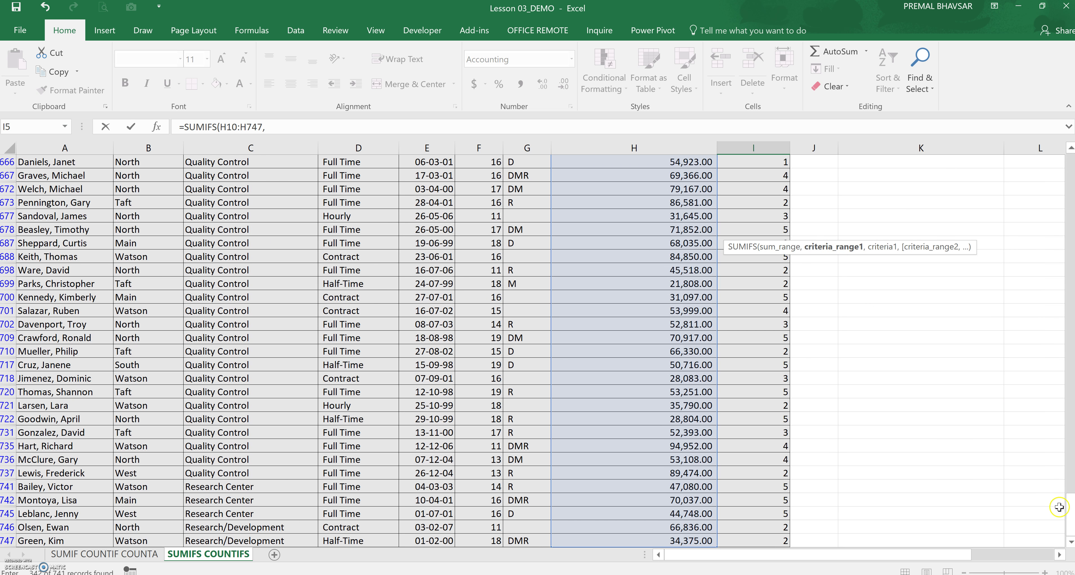
- Add the first SUMIFS condition, matching Status cells D10:D747 to "Full Time"
{"action": "left_click_drag", "start_coordinate": [1071, 514], "coordinate": [1071, 167]}
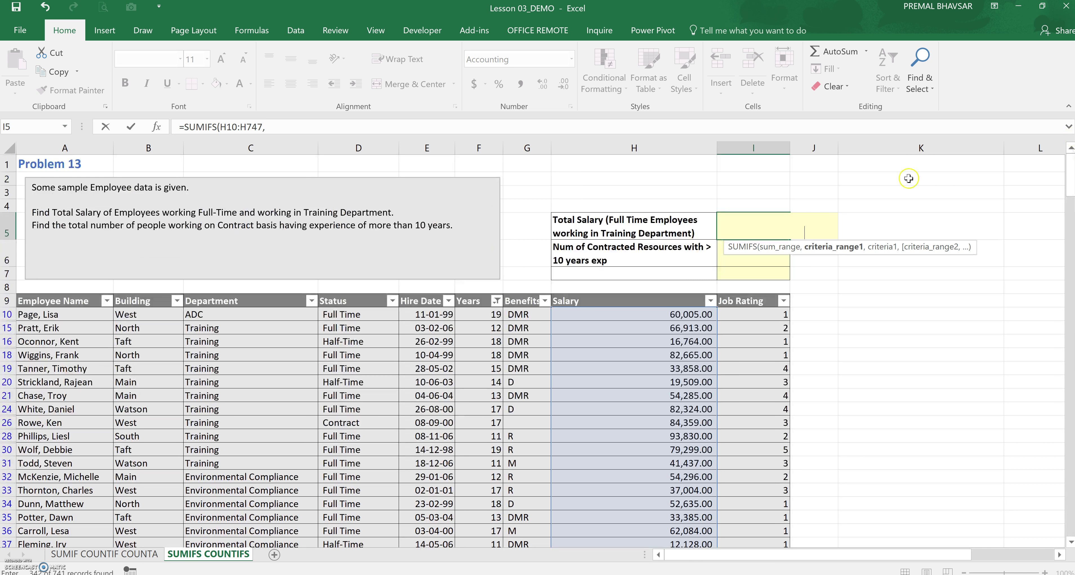
{"action": "left_click", "coordinate": [332, 314]}
{"action": "key", "text": "ctrl+shift+Down"}
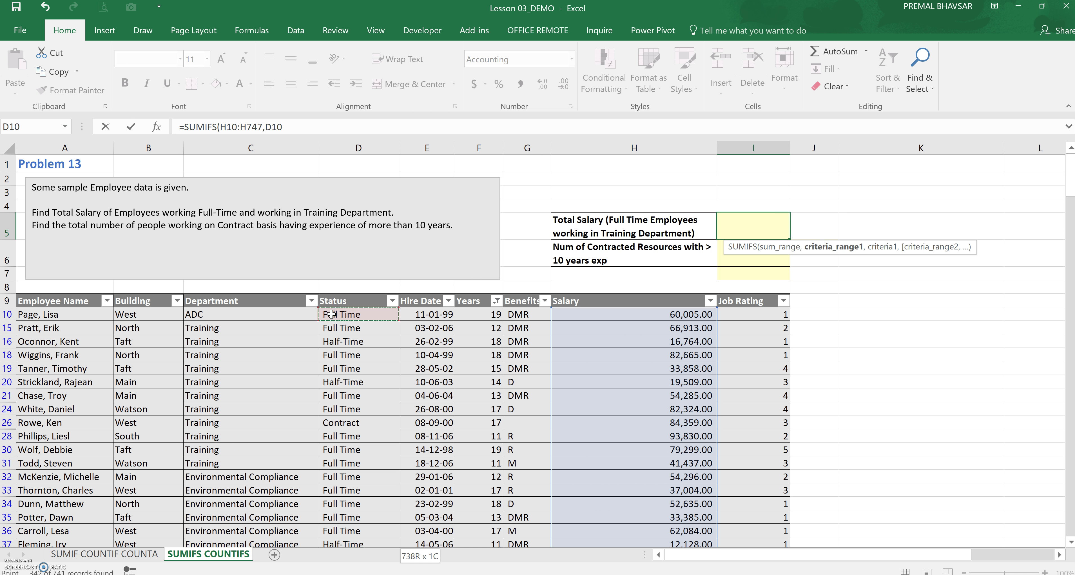
{"action": "type", "text": ",\"Full"}
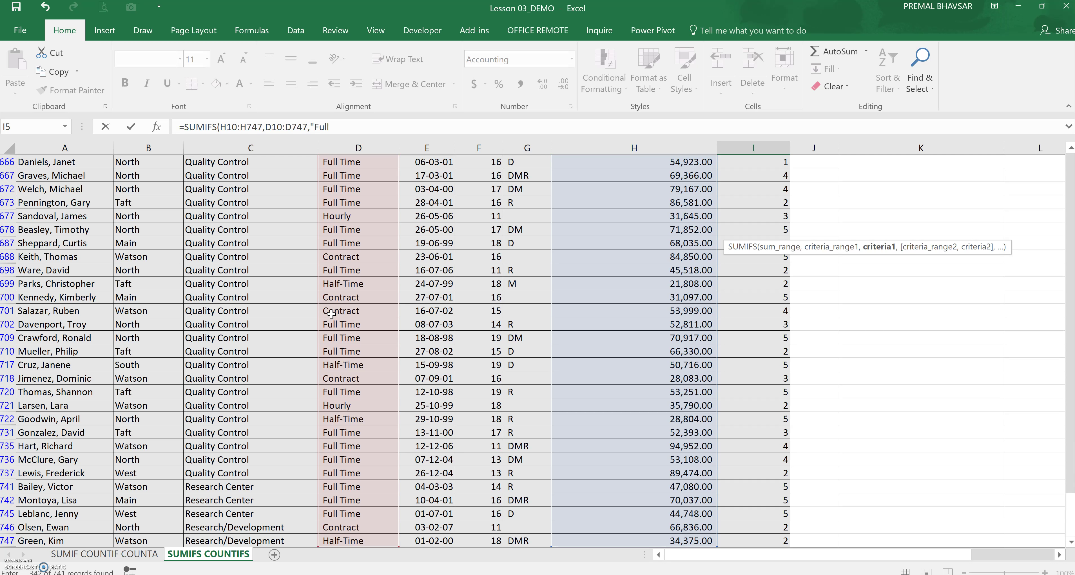
{"action": "type", "text": " Time\","}
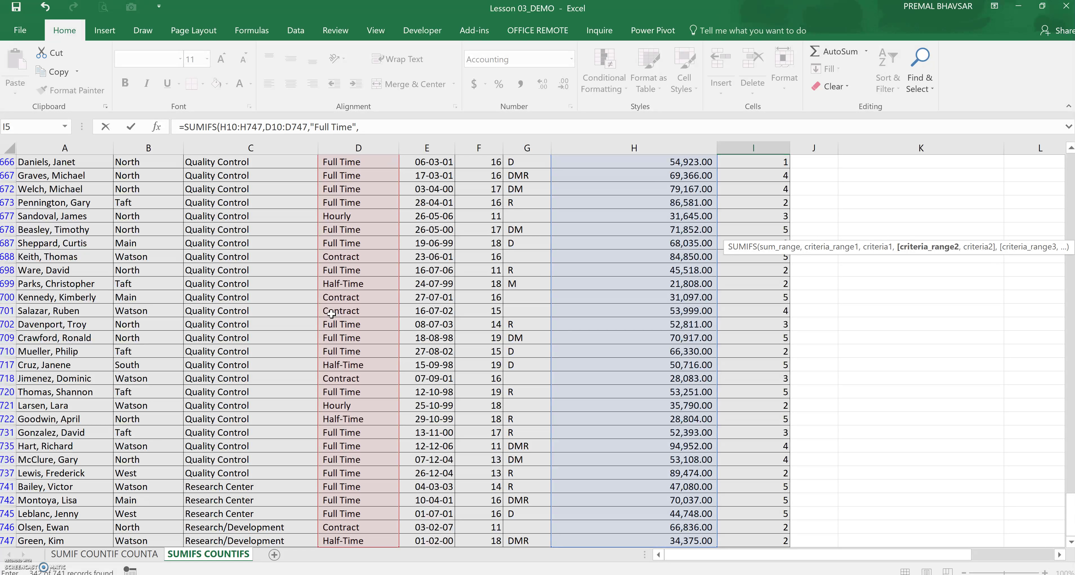
- Add the second SUMIFS condition, matching Department cells C10:C747 to "Training", and complete the formula in I5
{"action": "left_click_drag", "start_coordinate": [1070, 515], "coordinate": [1014, 164]}
{"action": "left_click", "coordinate": [278, 314]}
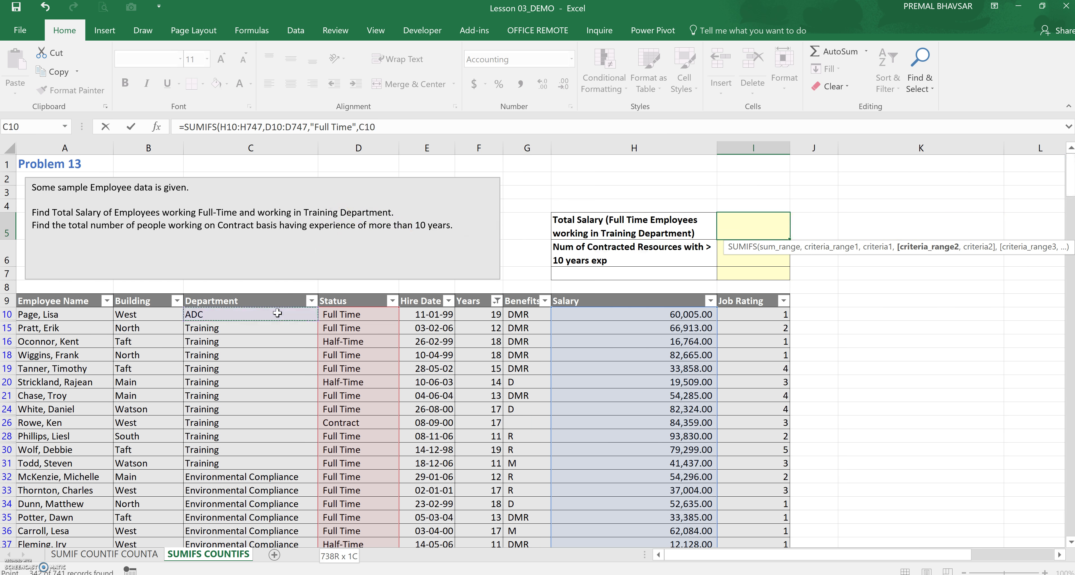
{"action": "key", "text": "ctrl+shift+Down"}
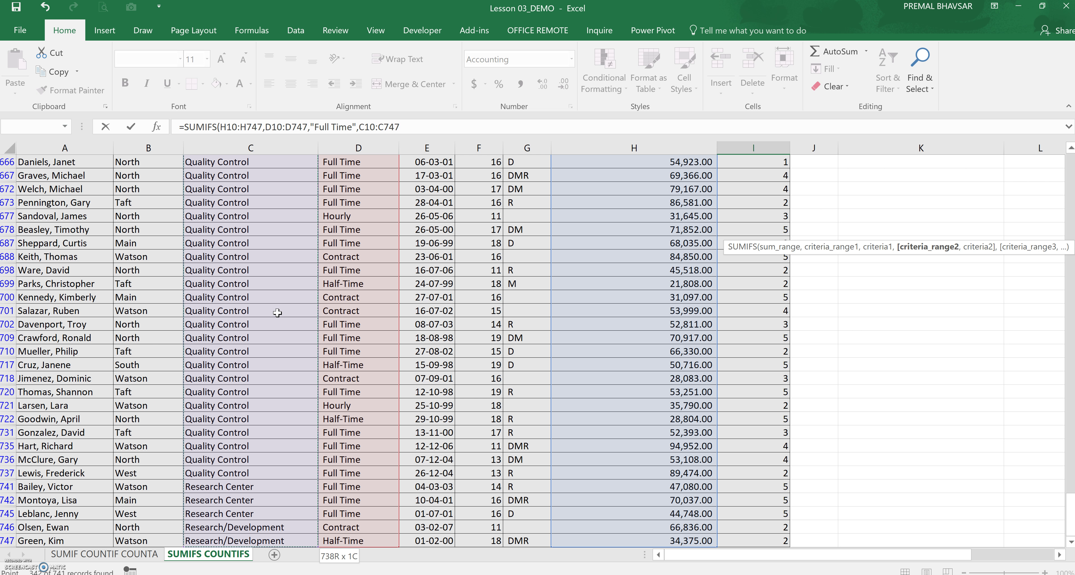
{"action": "type", "text": ",\"Training"}
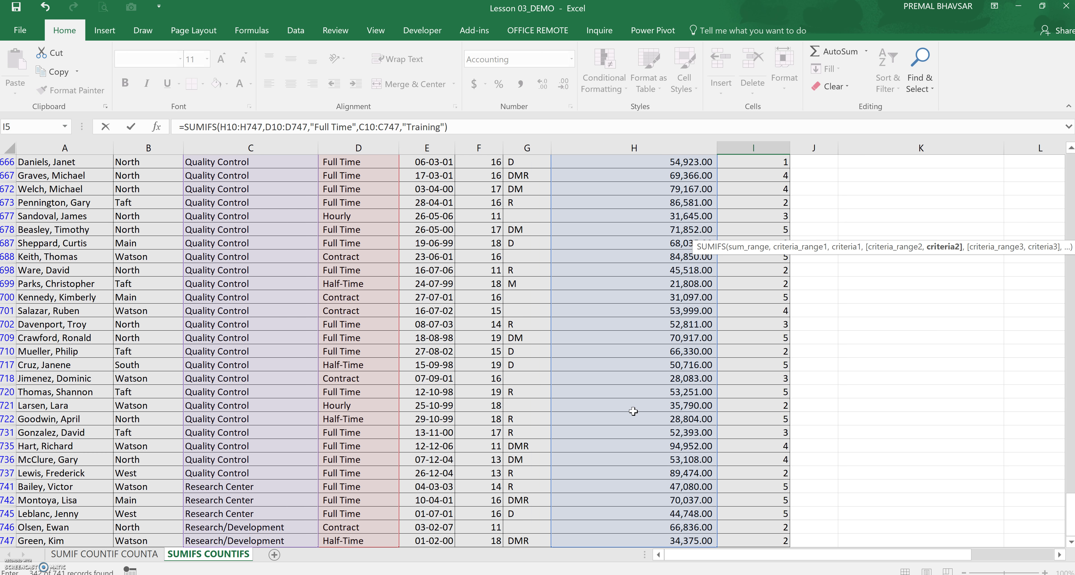
{"action": "key", "text": "Return"}
{"action": "scroll", "coordinate": [662, 402], "scroll_direction": "up", "scroll_amount": 2}
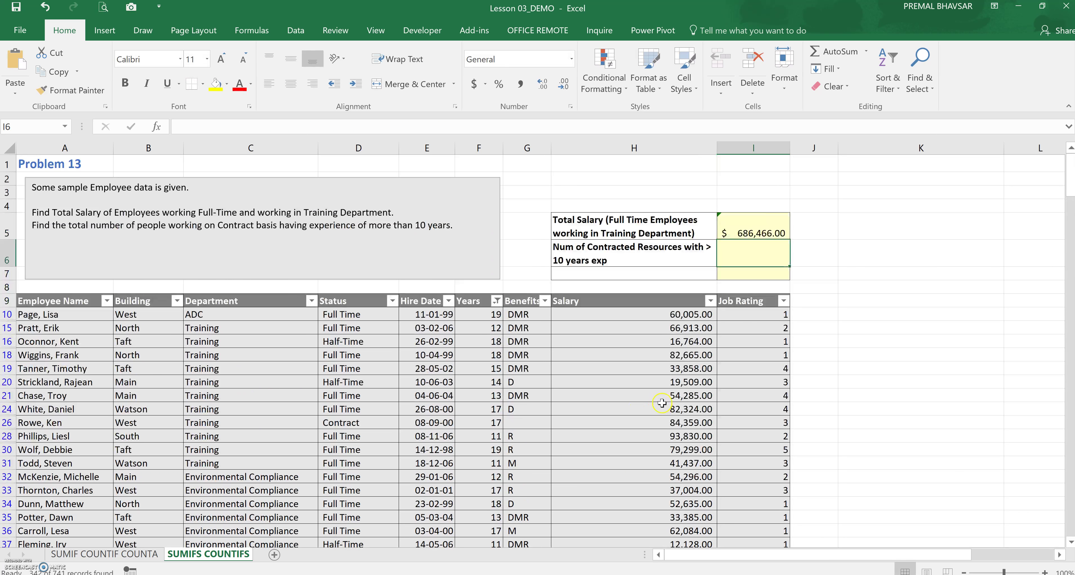
{"action": "left_click", "coordinate": [748, 239]}
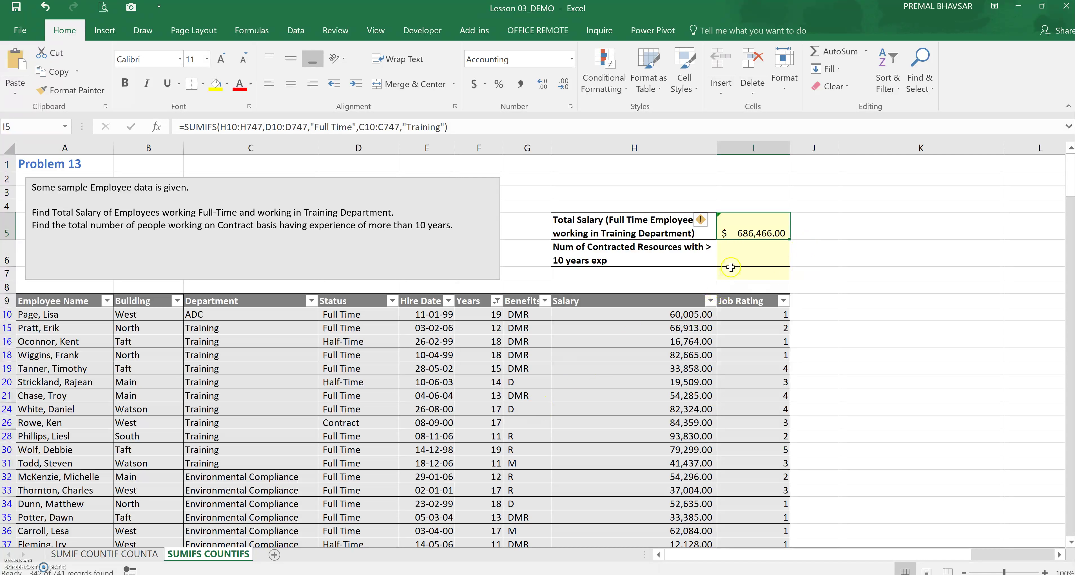
{"action": "left_click", "coordinate": [737, 253]}
{"action": "left_click", "coordinate": [843, 249]}
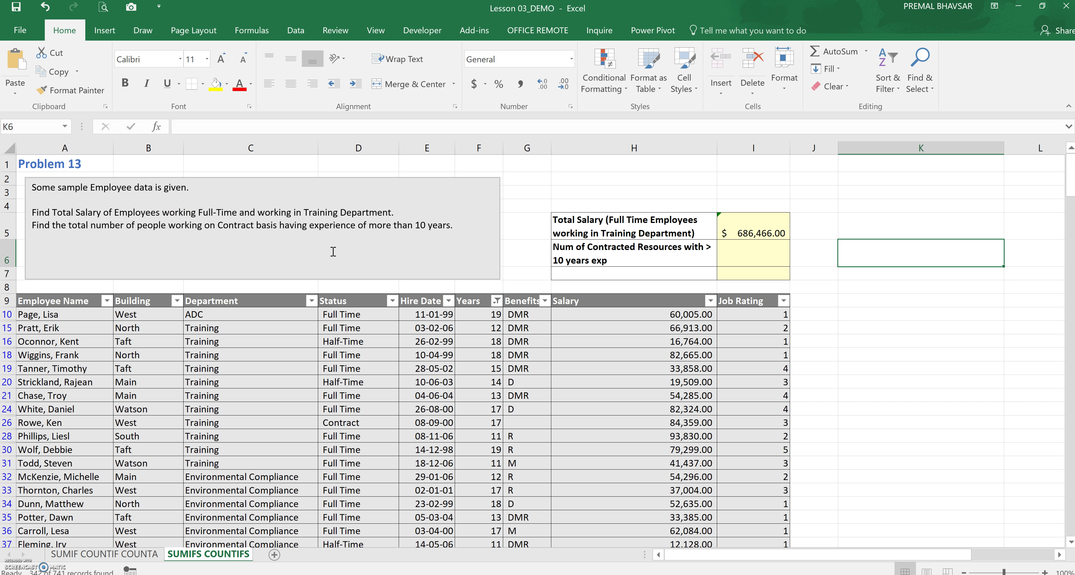
{"action": "left_click", "coordinate": [747, 257]}
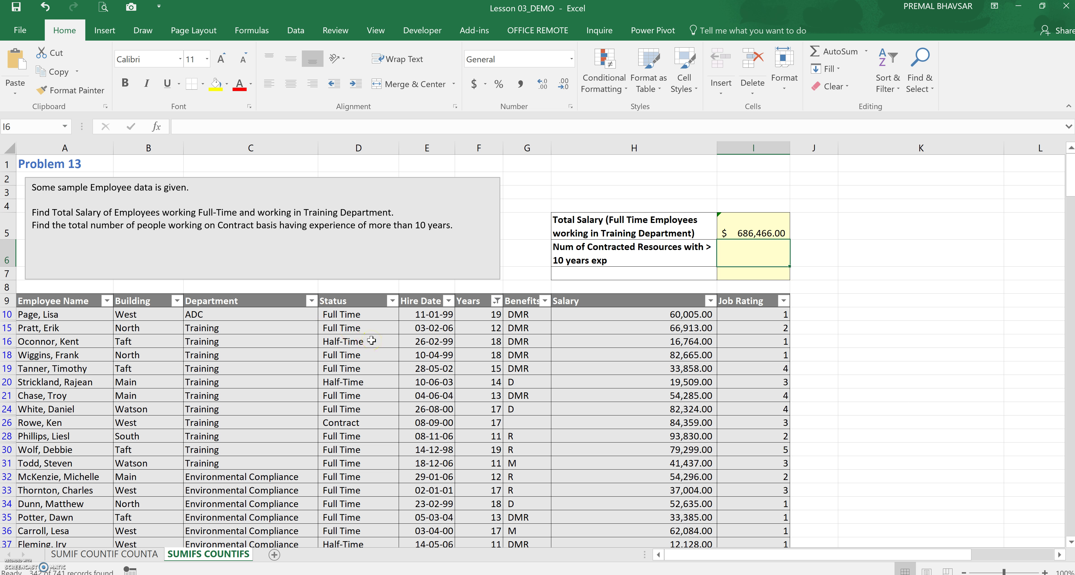
- Clear the Years filter from the employee table
{"action": "left_click", "coordinate": [496, 330]}
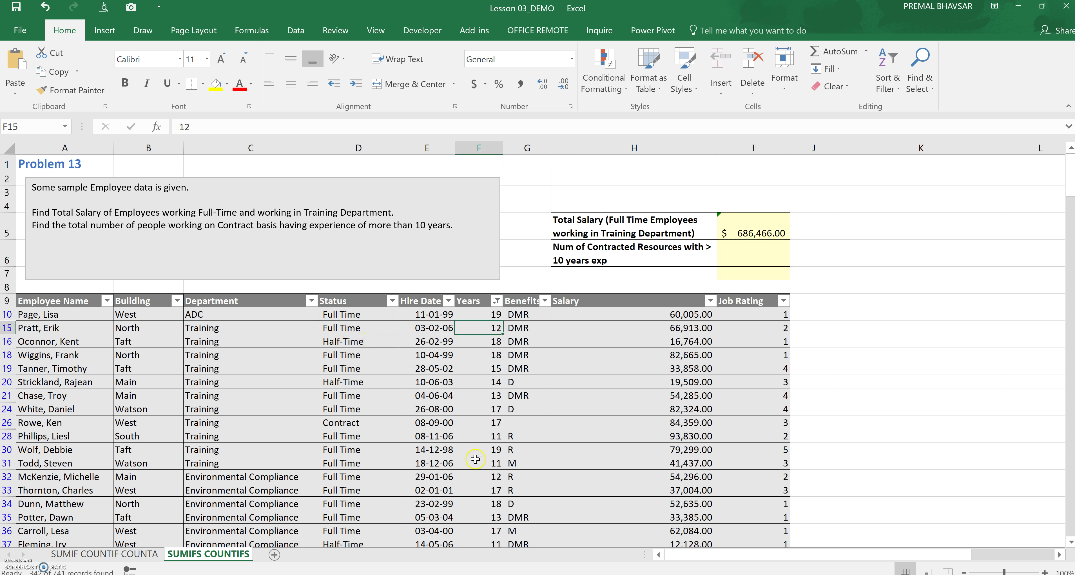
{"action": "left_click", "coordinate": [497, 300]}
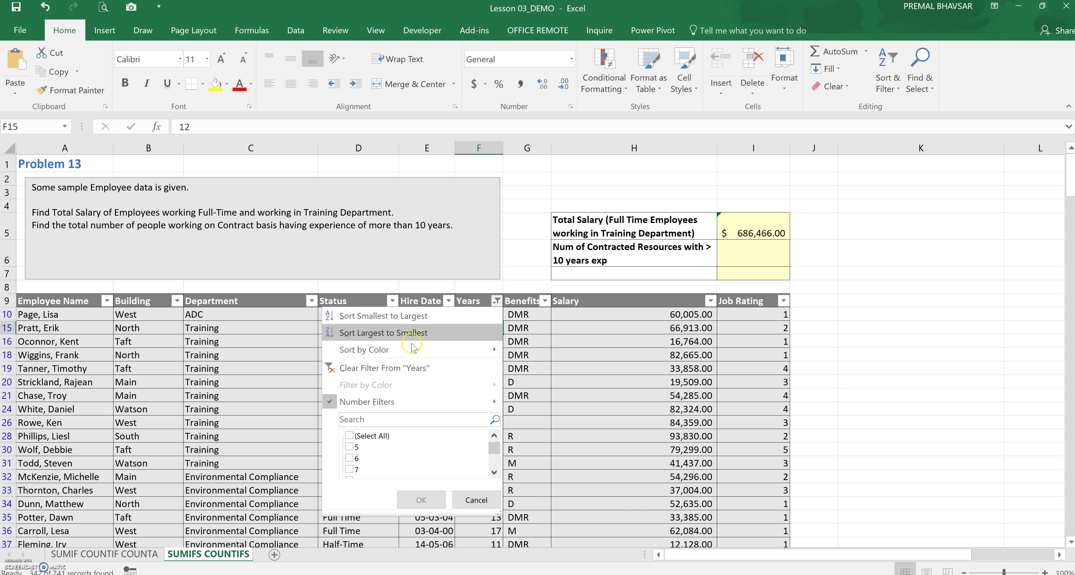
{"action": "left_click", "coordinate": [407, 369]}
{"action": "left_click", "coordinate": [480, 355]}
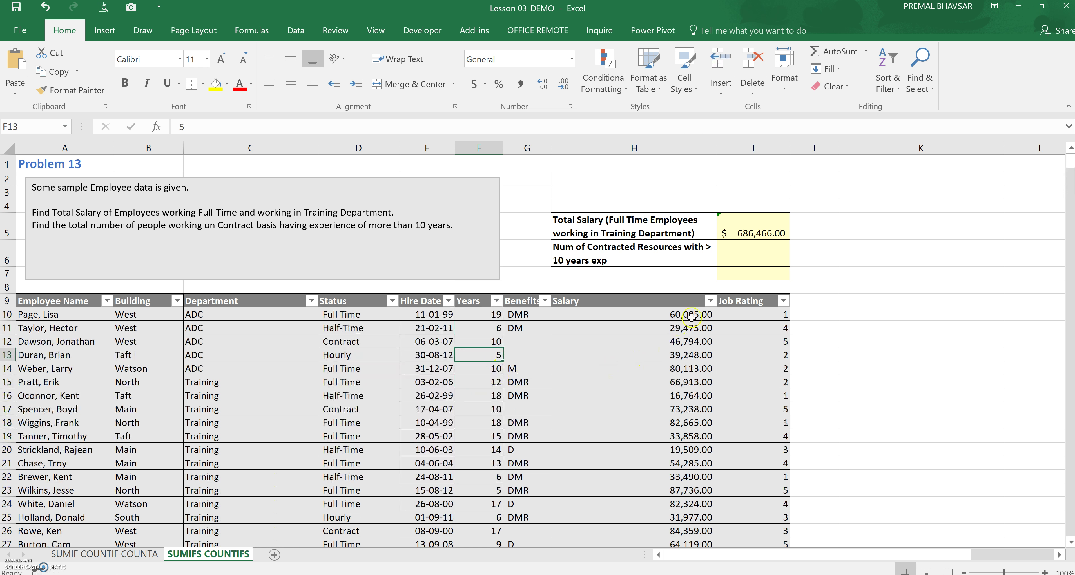
- Begin a COUNTIFS formula in I6 for the number of contracted resources with more than 10 years' experience
{"action": "left_click", "coordinate": [745, 254]}
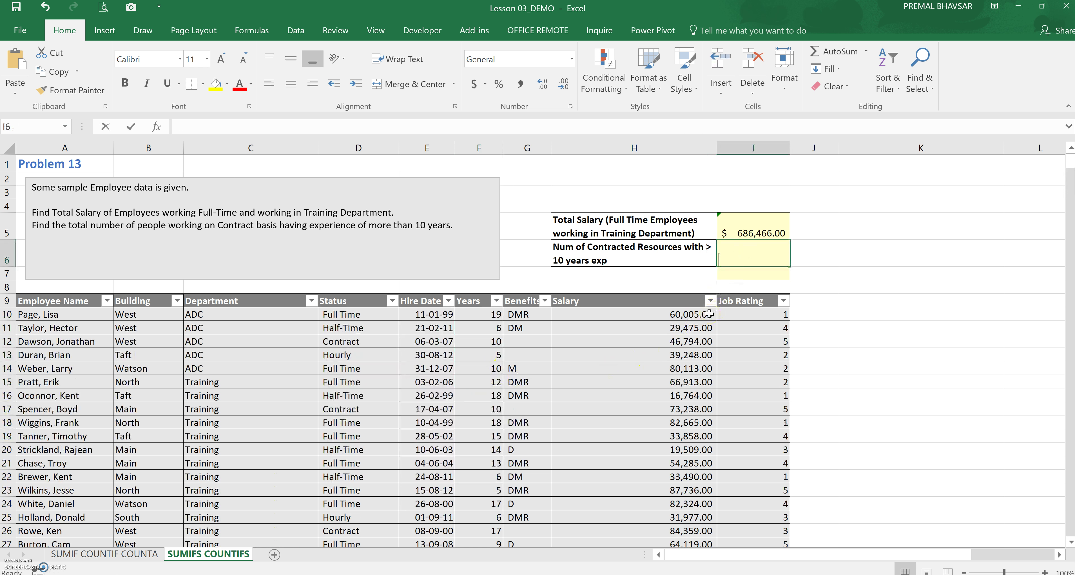
{"action": "type", "text": "=counif"}
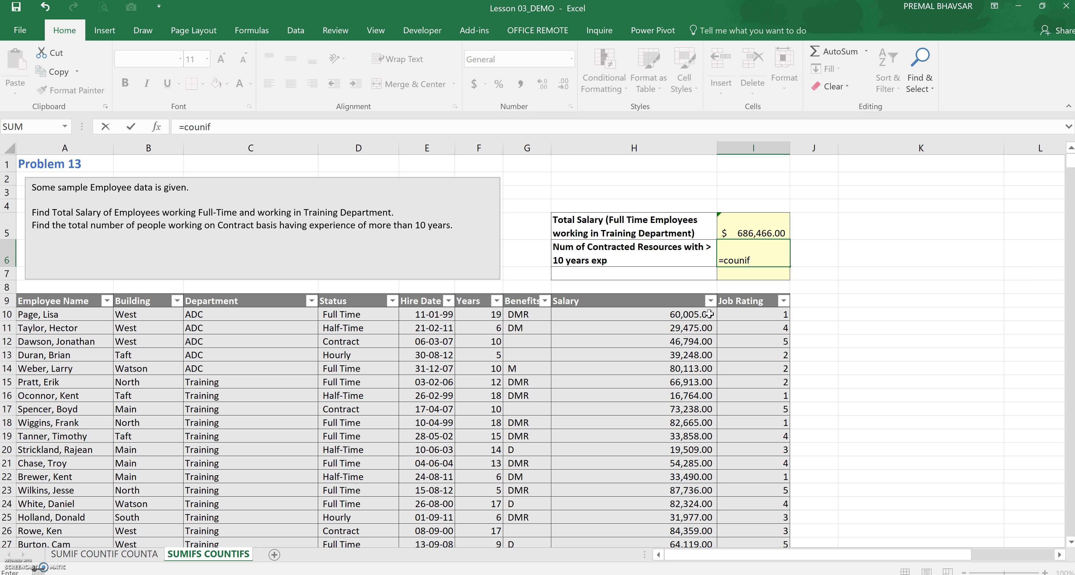
{"action": "key", "text": "BackSpace"}
{"action": "key", "text": "BackSpace"}
{"action": "type", "text": "tif"}
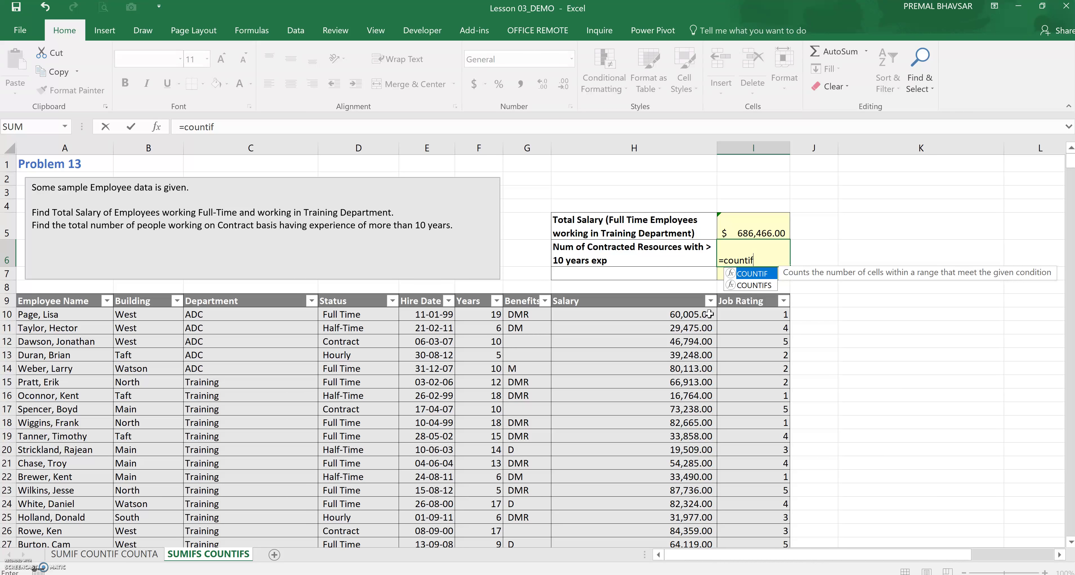
{"action": "key", "text": "Down"}
{"action": "key", "text": "Tab"}
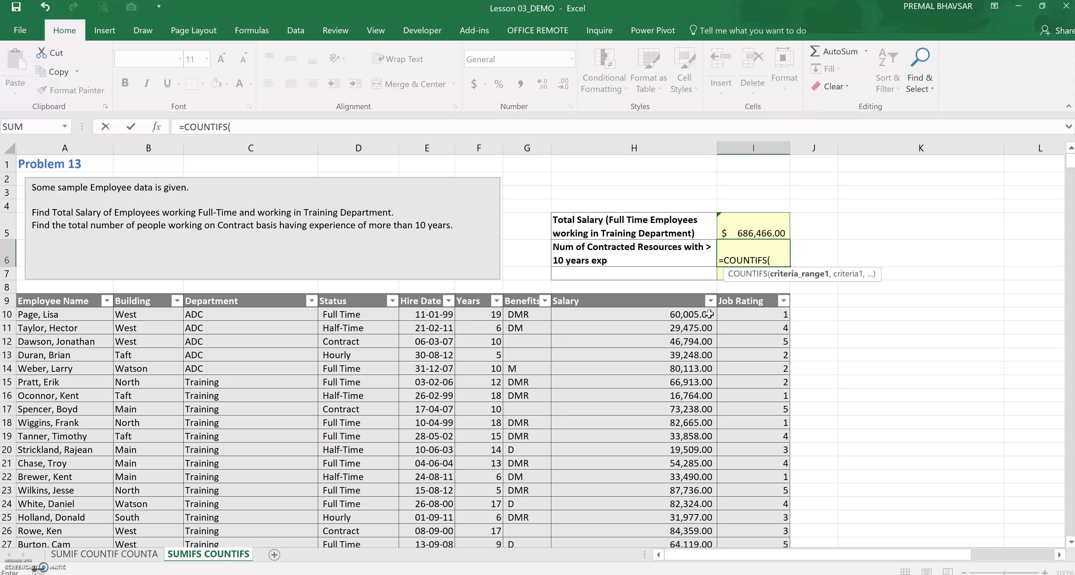
- Add the first COUNTIFS condition, matching Status cells D10:D750 to "Contract"
{"action": "left_click", "coordinate": [378, 316]}
{"action": "key", "text": "ctrl+shift+Down"}
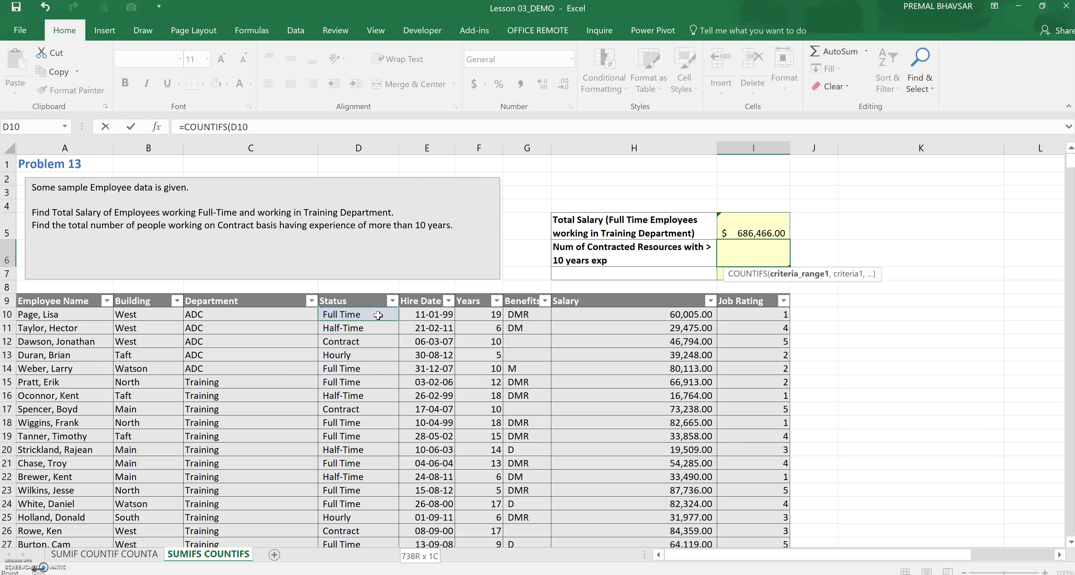
{"action": "type", "text": ",\"Contract"}
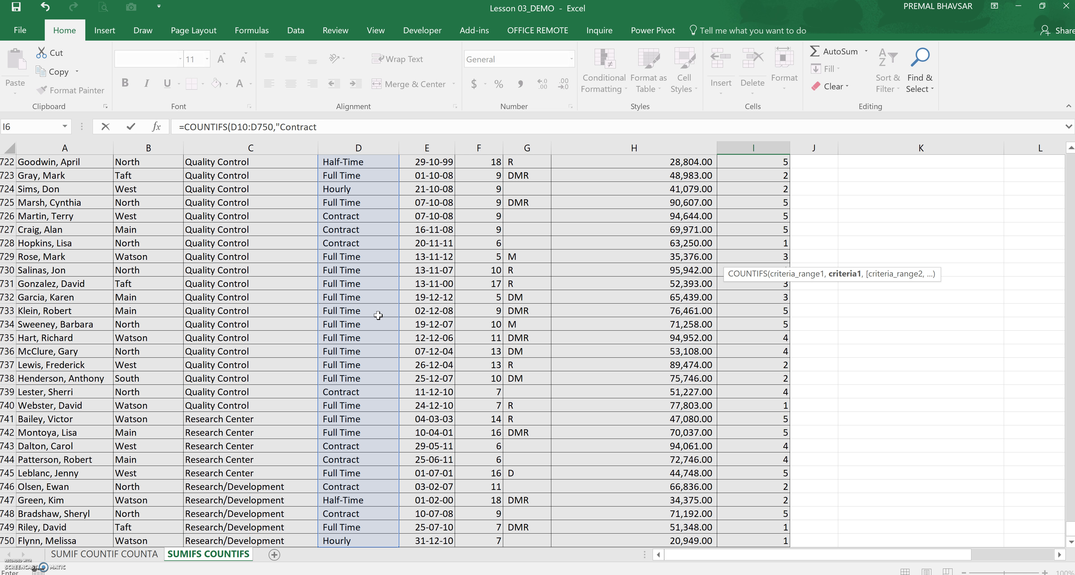
{"action": "type", "text": ","}
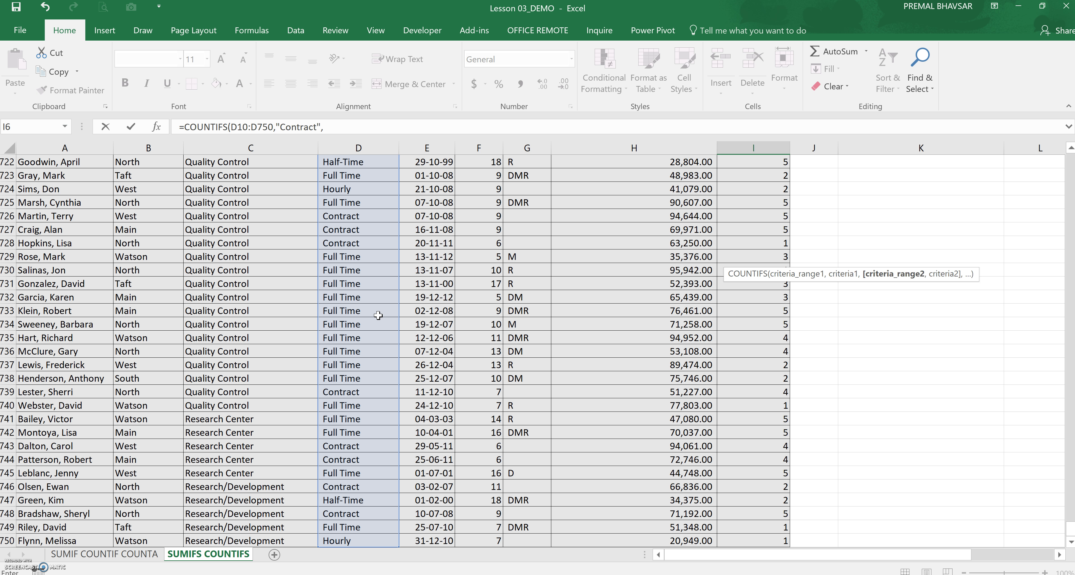
- Add the second COUNTIFS condition, Years cells F10:F750 with ">10", and complete the formula in I6
{"action": "left_click_drag", "start_coordinate": [1071, 528], "coordinate": [1055, 173]}
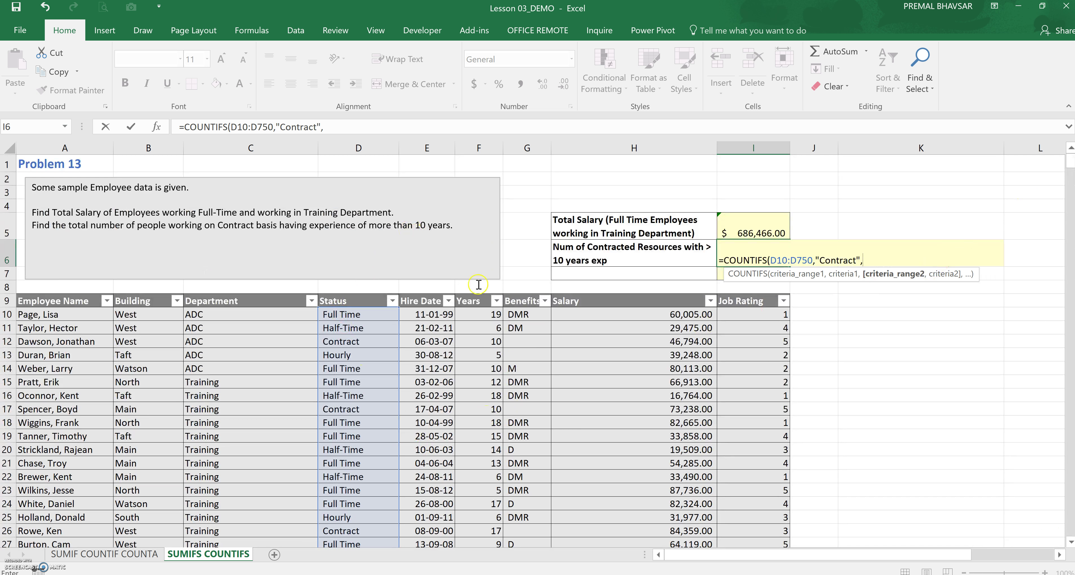
{"action": "left_click", "coordinate": [482, 313]}
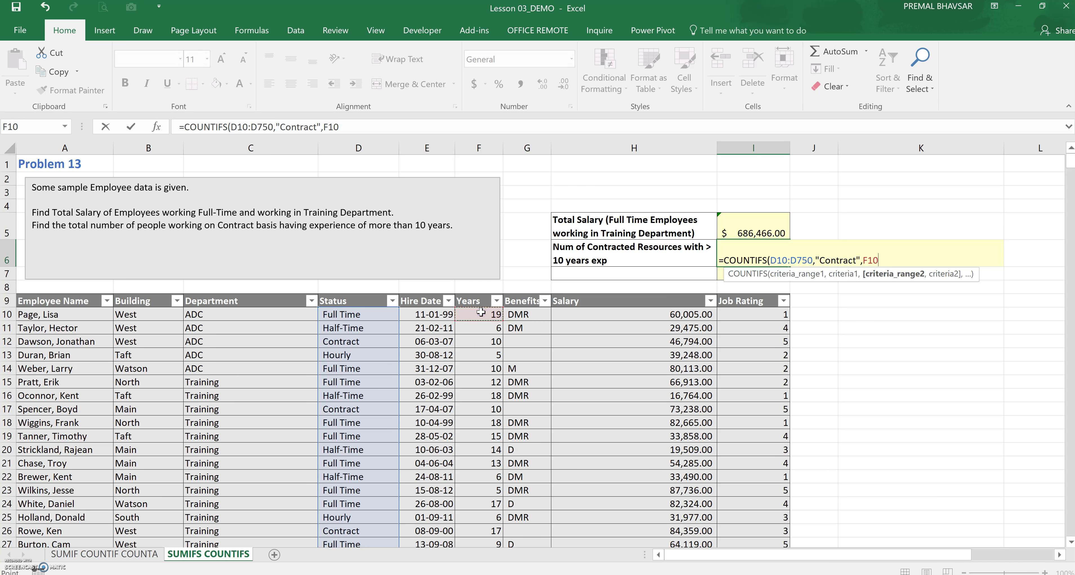
{"action": "key", "text": "ctrl+shift+Down"}
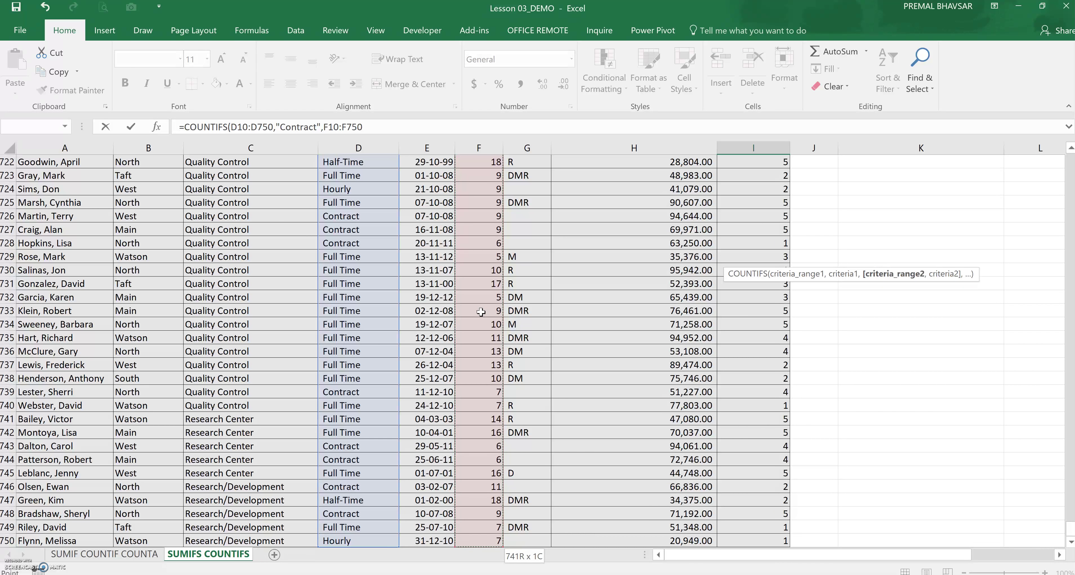
{"action": "type", "text": ",\">10"}
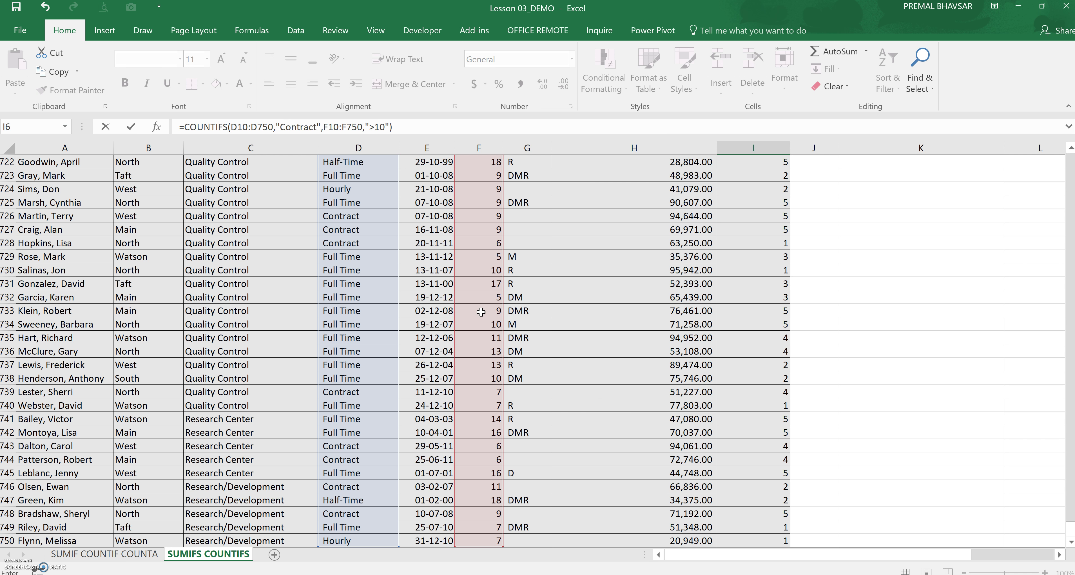
{"action": "key", "text": "Return"}
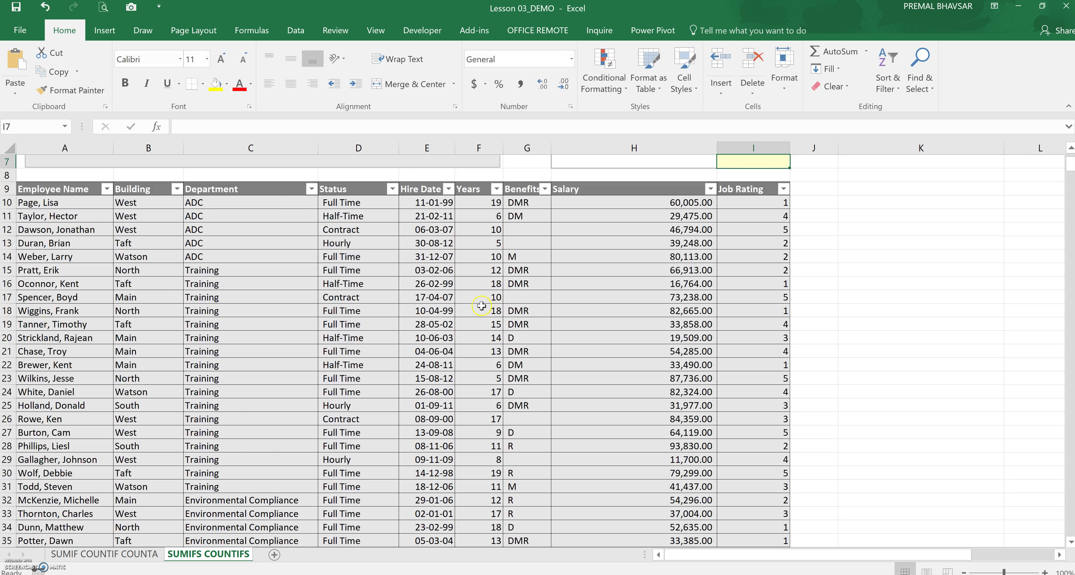
{"action": "scroll", "coordinate": [481, 305], "scroll_direction": "up", "scroll_amount": 2}
{"action": "left_click", "coordinate": [841, 271]}
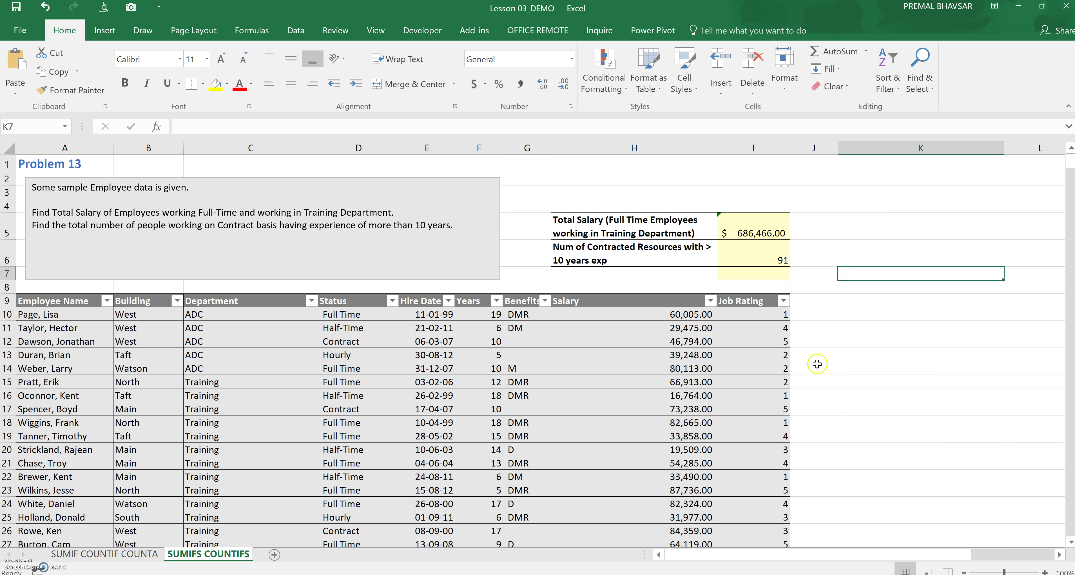
{"action": "left_click", "coordinate": [880, 344]}
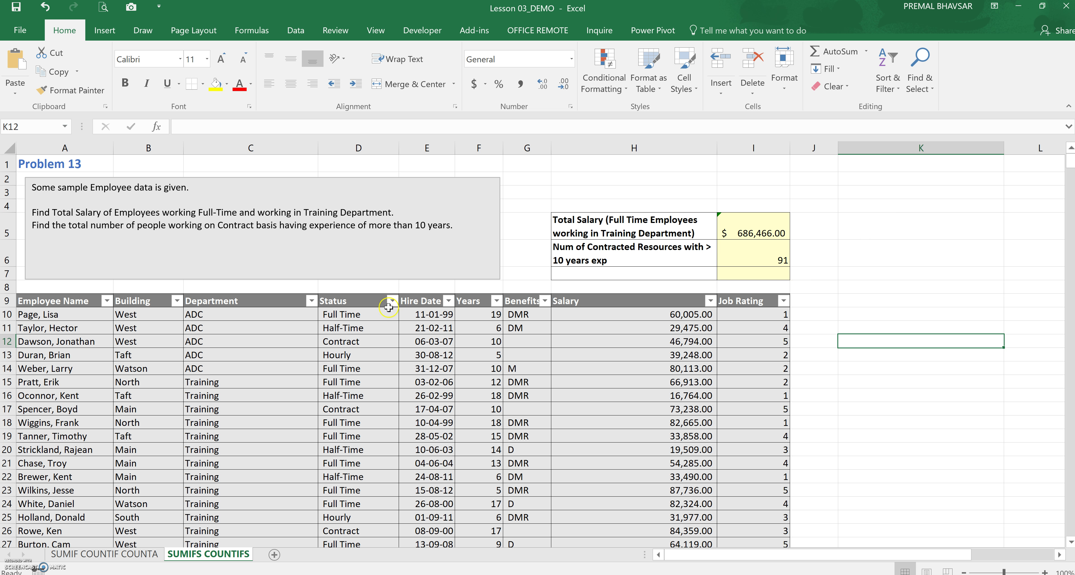
- Filter the employee table's Status column to show only Full Time
{"action": "left_click", "coordinate": [563, 221]}
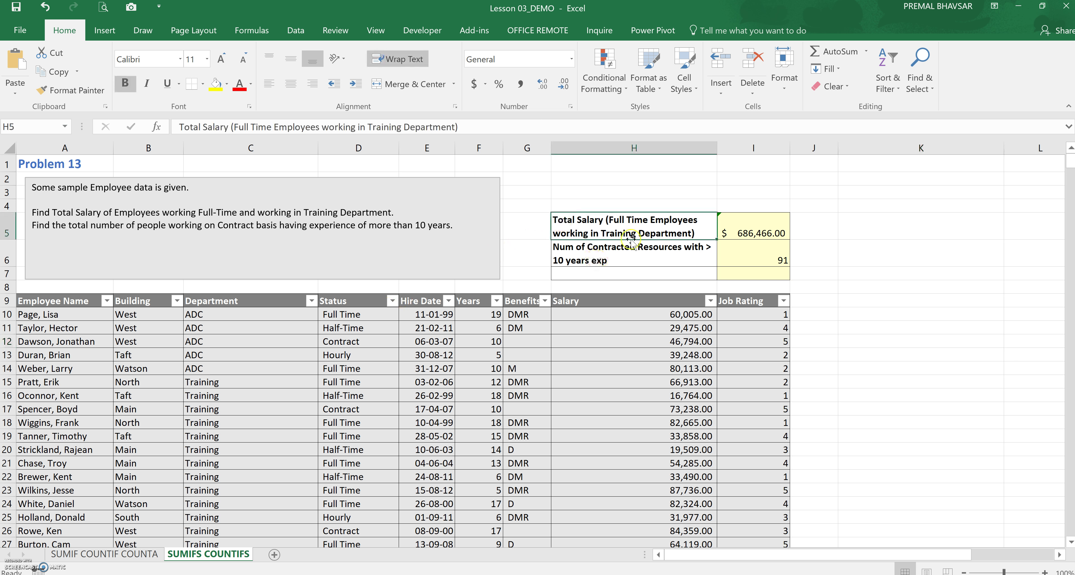
{"action": "left_click", "coordinate": [392, 301]}
{"action": "left_click", "coordinate": [270, 434]}
{"action": "left_click", "coordinate": [271, 458]}
{"action": "left_click", "coordinate": [308, 497]}
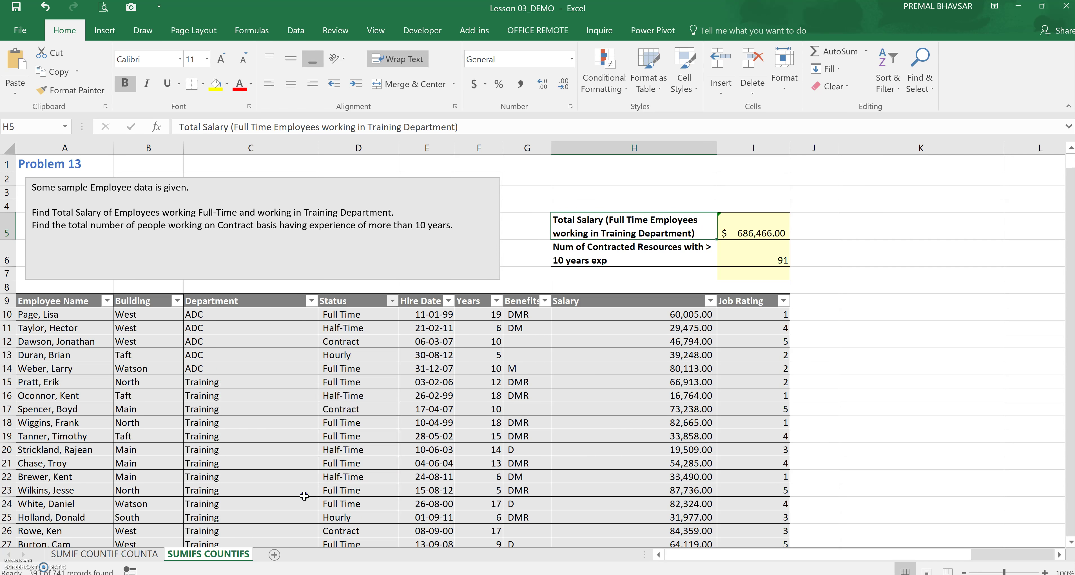
- Filter the Department column to show only Training, keeping the Full Time status filter
{"action": "left_click", "coordinate": [311, 301]}
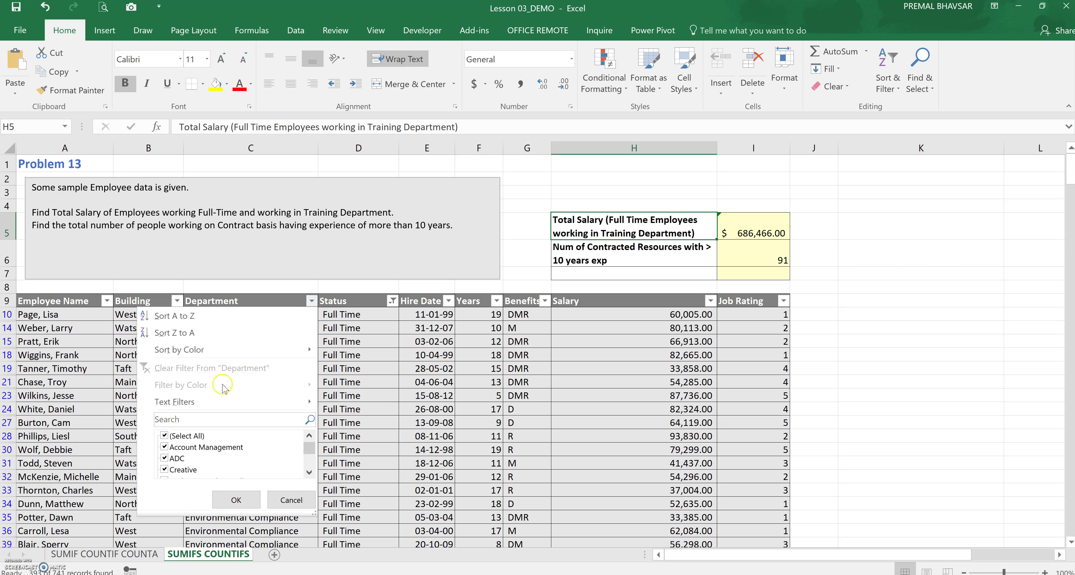
{"action": "left_click", "coordinate": [197, 435]}
{"action": "left_click_drag", "start_coordinate": [310, 448], "coordinate": [309, 461]}
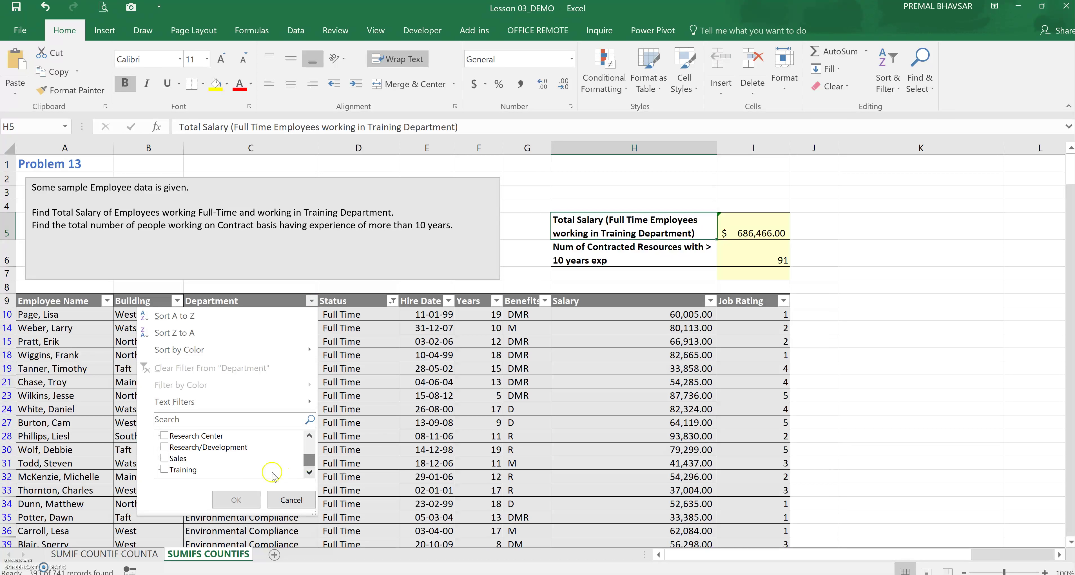
{"action": "left_click", "coordinate": [180, 469]}
{"action": "left_click", "coordinate": [236, 499]}
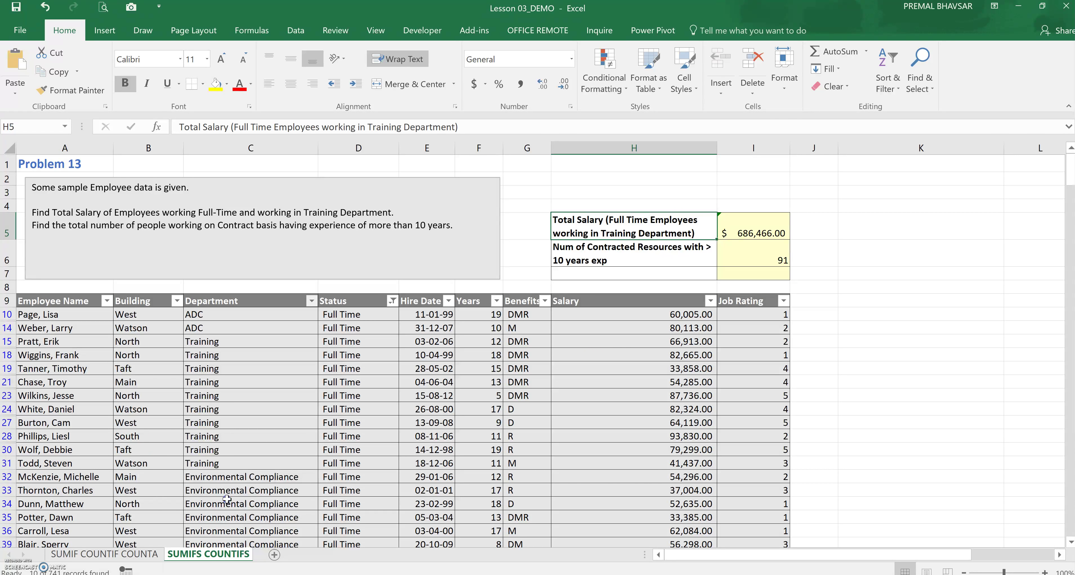
- Select the filtered Salary cells H15:H31 and compare their sum with the SUMIFS result in I5
{"action": "left_click_drag", "start_coordinate": [652, 319], "coordinate": [647, 437]}
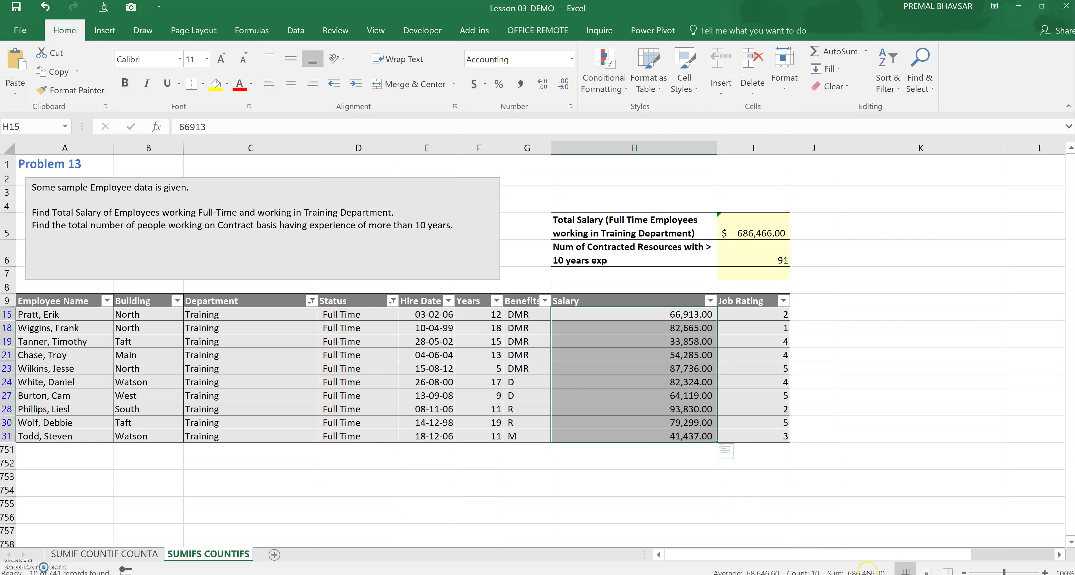
{"action": "left_click", "coordinate": [746, 224]}
{"action": "left_click", "coordinate": [814, 224]}
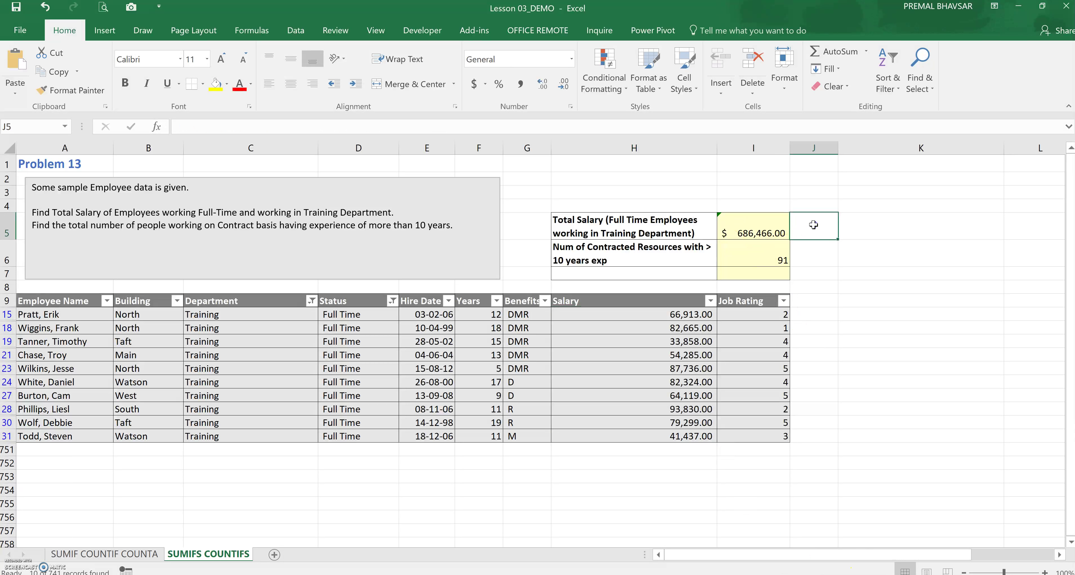
- Clear the filter from the Department column to prepare for checking the contracted resources count
{"action": "left_click", "coordinate": [643, 252]}
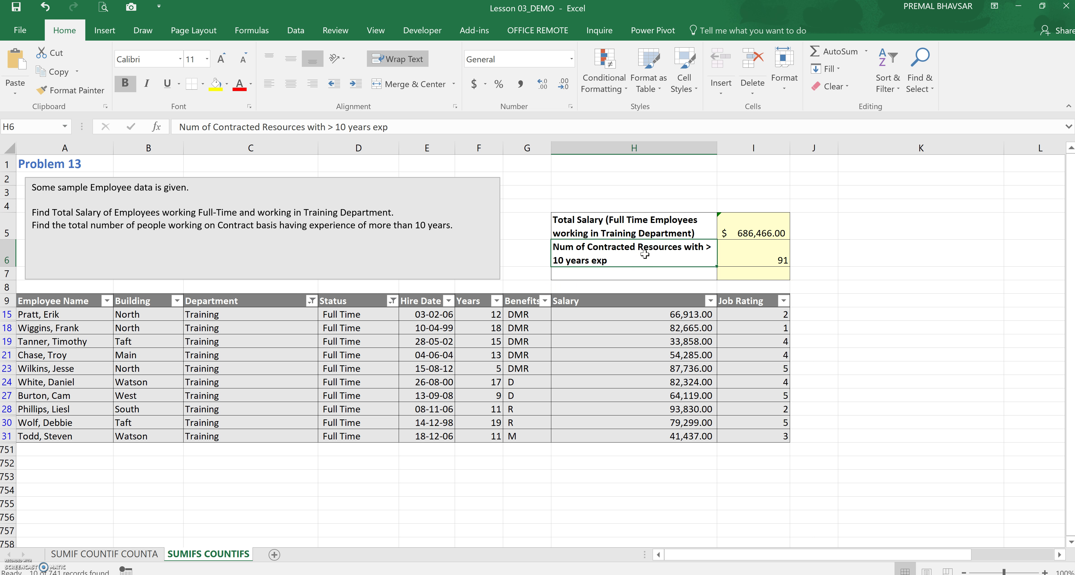
{"action": "left_click", "coordinate": [392, 301]}
{"action": "left_click", "coordinate": [311, 300]}
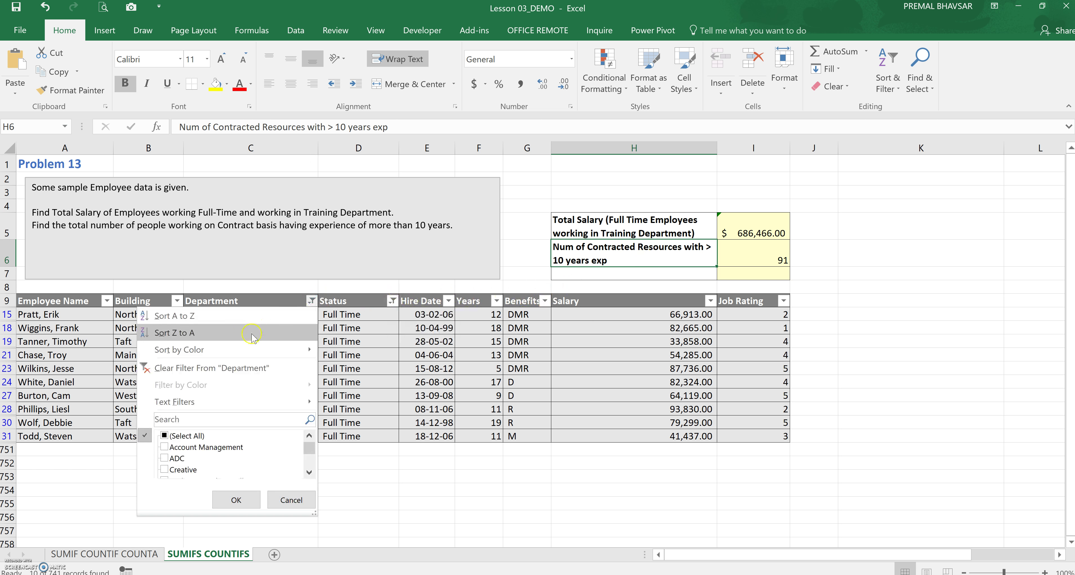
{"action": "left_click", "coordinate": [246, 368]}
- Change the Status column filter to show only Contract instead of Full Time
{"action": "left_click", "coordinate": [393, 301]}
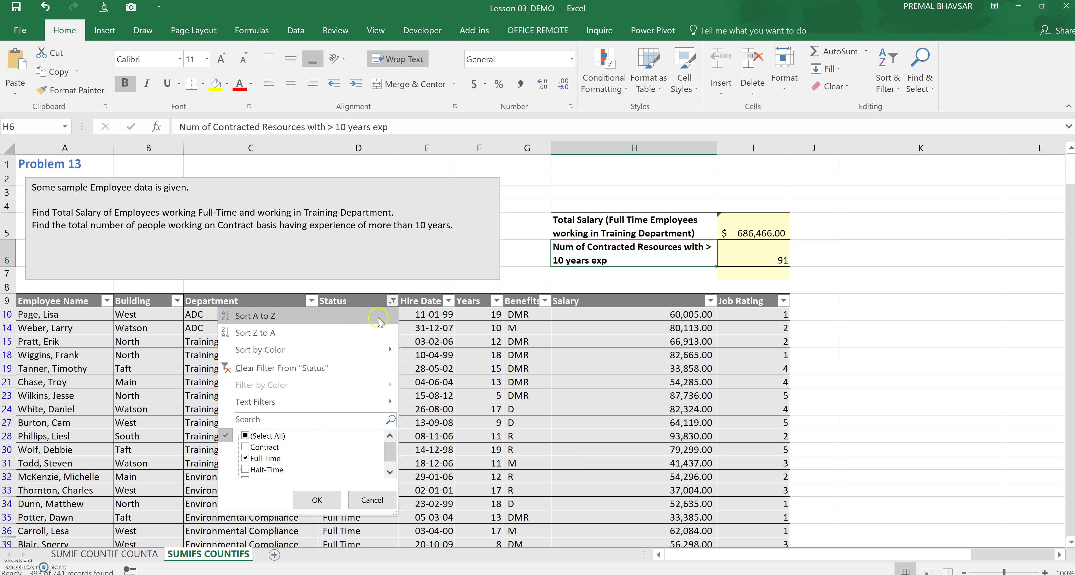
{"action": "left_click", "coordinate": [258, 457]}
{"action": "left_click", "coordinate": [245, 458]}
{"action": "left_click", "coordinate": [245, 446]}
{"action": "left_click", "coordinate": [317, 499]}
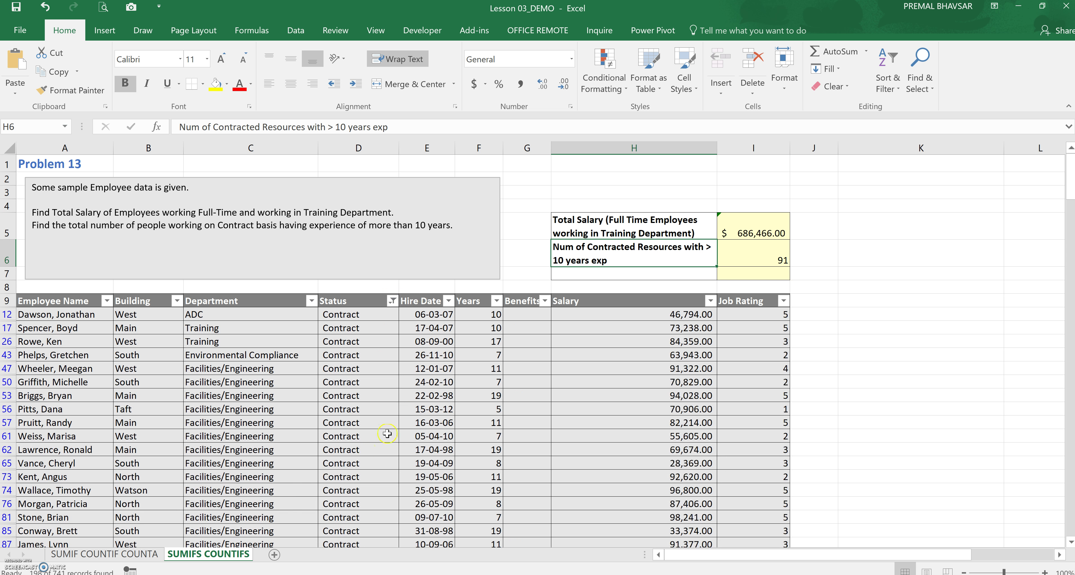
- Apply a number filter to the Years column showing only values greater than 10
{"action": "left_click", "coordinate": [498, 301]}
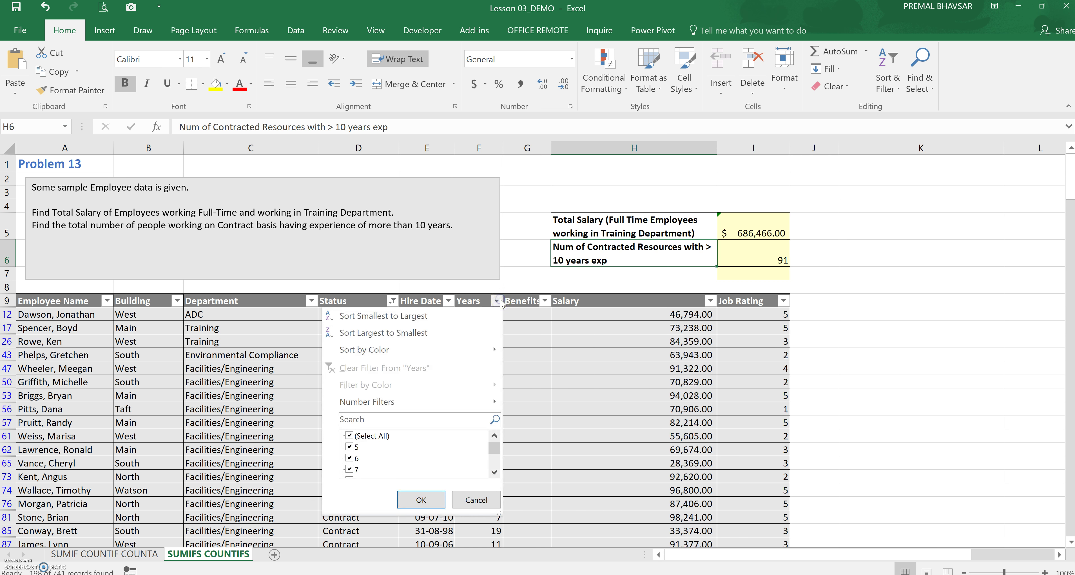
{"action": "mouse_move", "coordinate": [425, 400]}
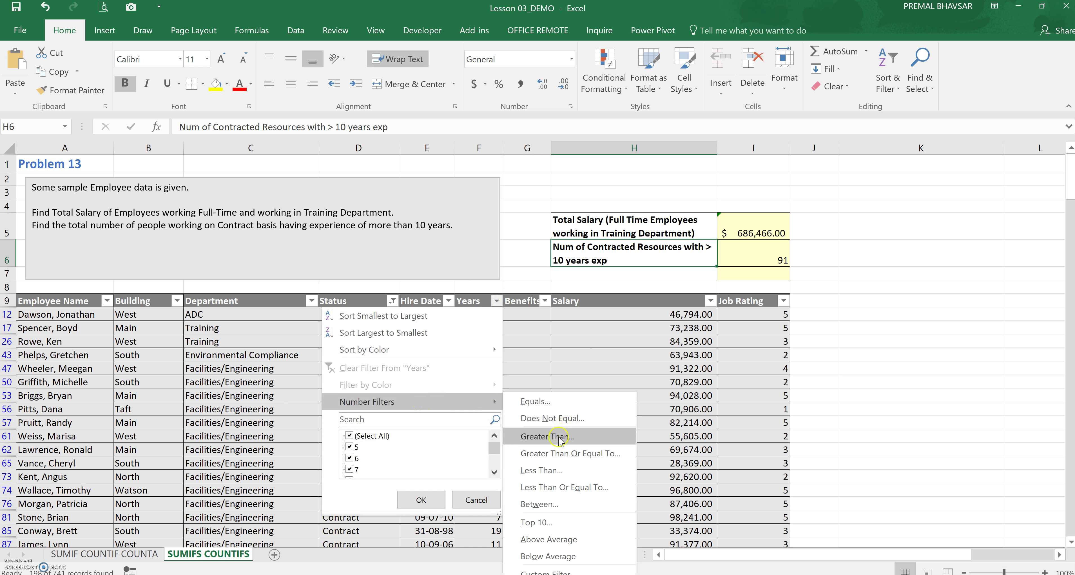
{"action": "left_click", "coordinate": [560, 438]}
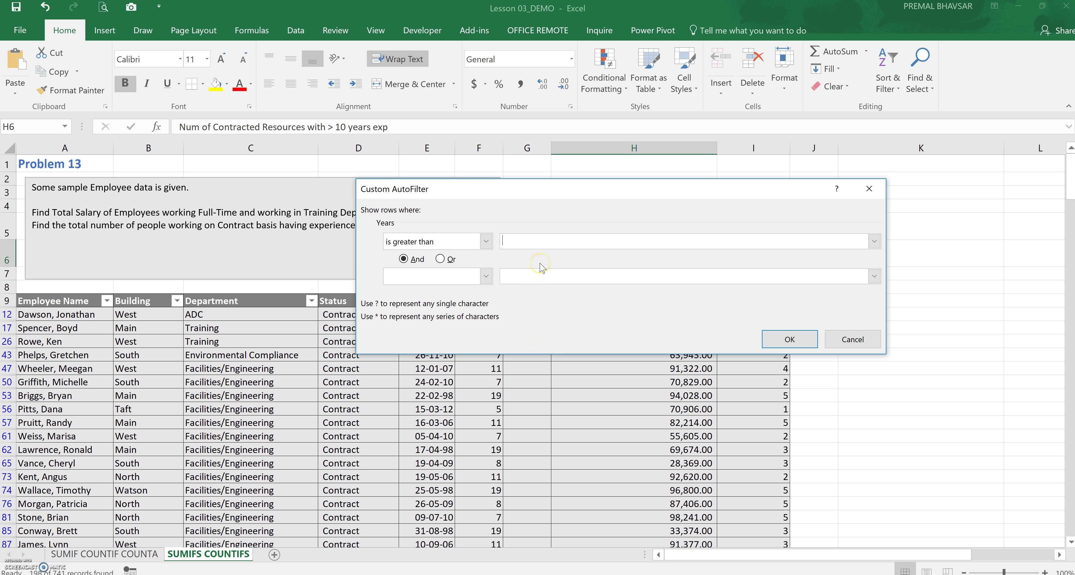
{"action": "left_click", "coordinate": [789, 338]}
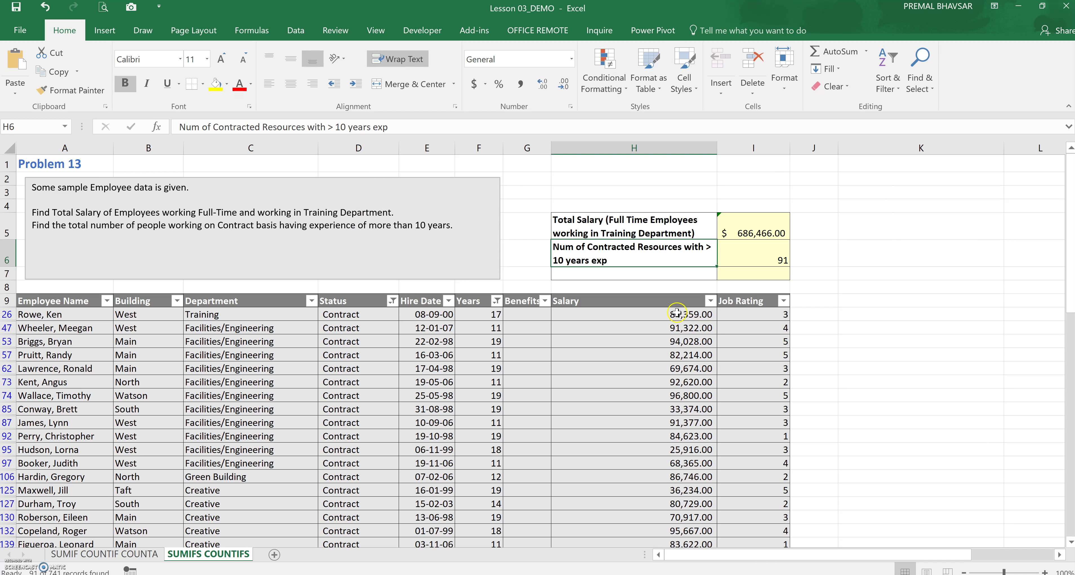
- Select the filtered Status cells from D26 to the end of the data and compare their count with the COUNTIFS result in I6
{"action": "left_click", "coordinate": [340, 314]}
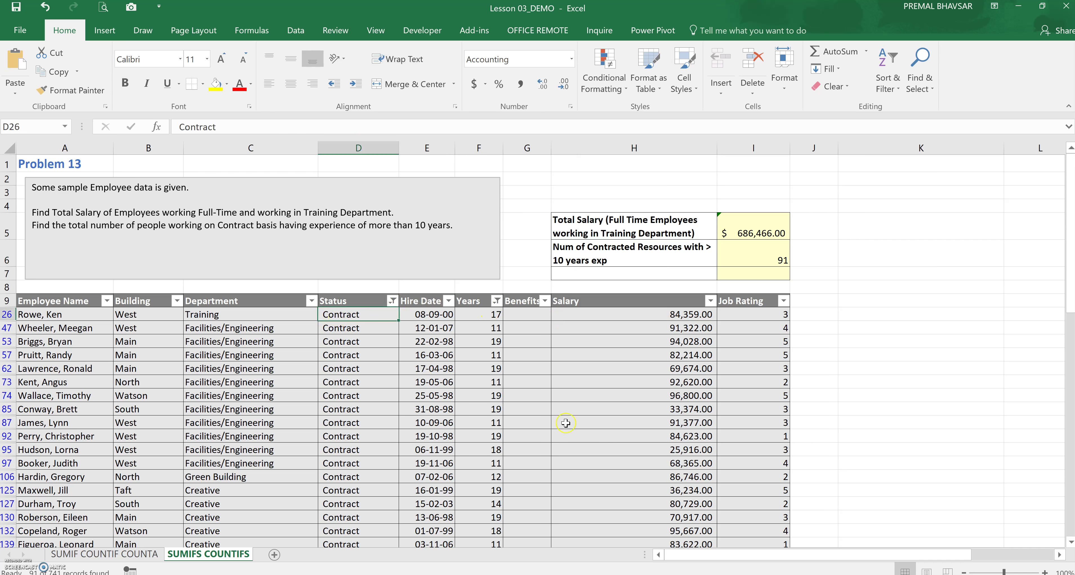
{"action": "key", "text": "ctrl+shift+Down"}
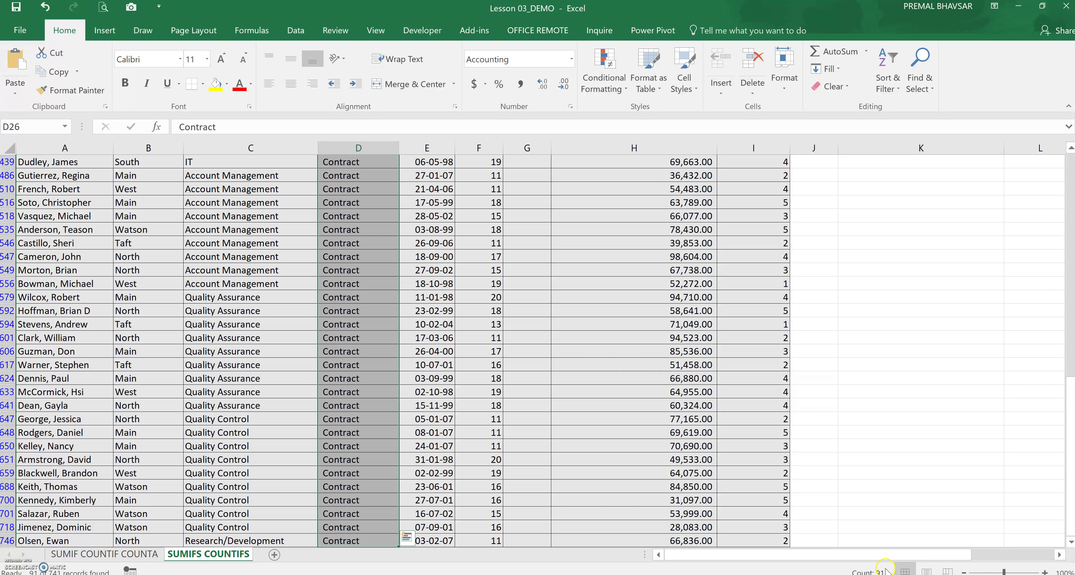
{"action": "scroll", "coordinate": [877, 490], "scroll_direction": "up", "scroll_amount": 3}
{"action": "left_click_drag", "start_coordinate": [1069, 382], "coordinate": [1067, 163]}
{"action": "left_click", "coordinate": [723, 250]}
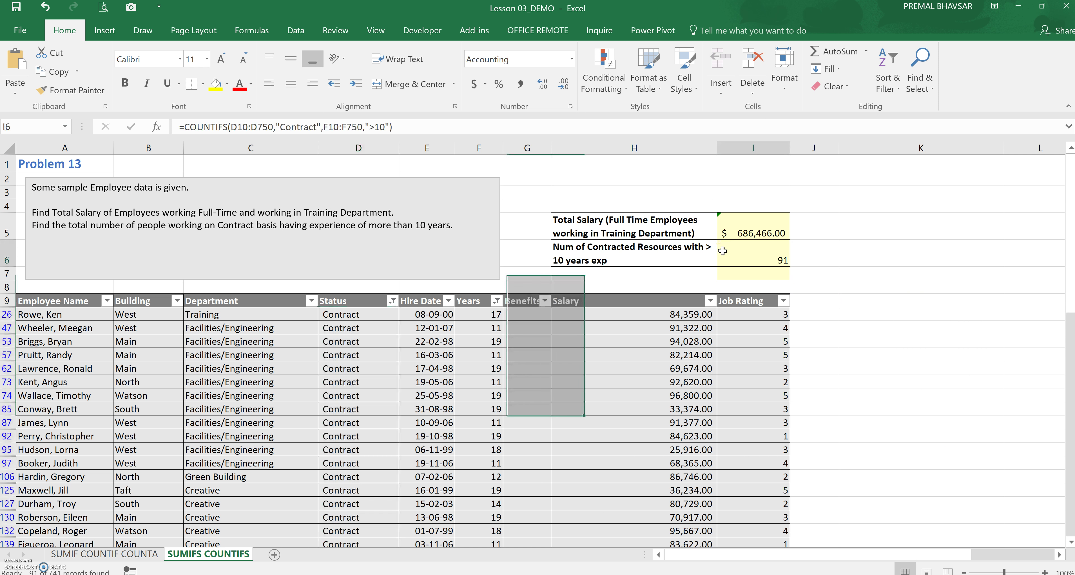
{"action": "left_click", "coordinate": [918, 300]}
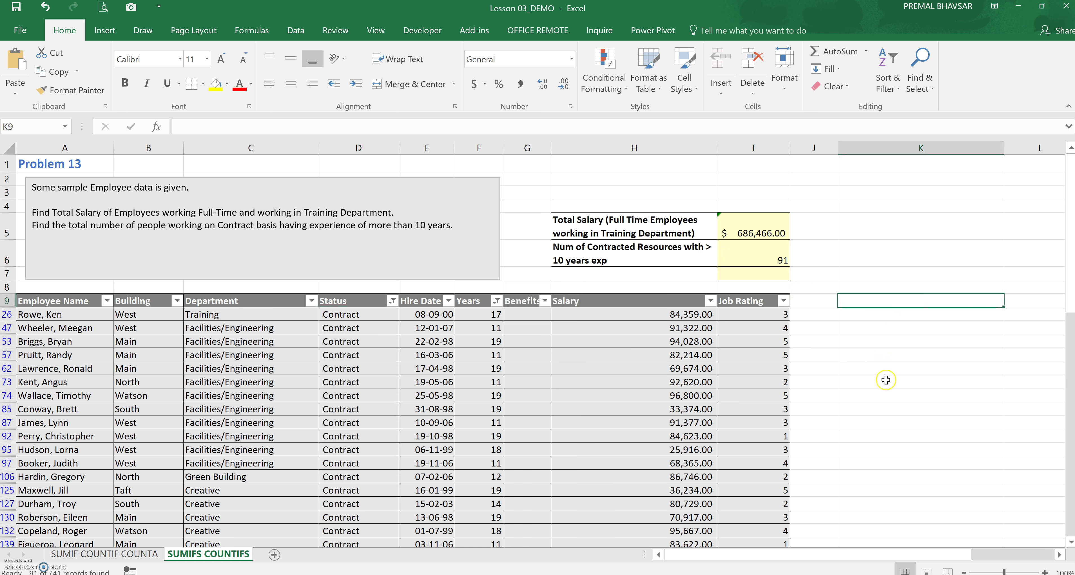